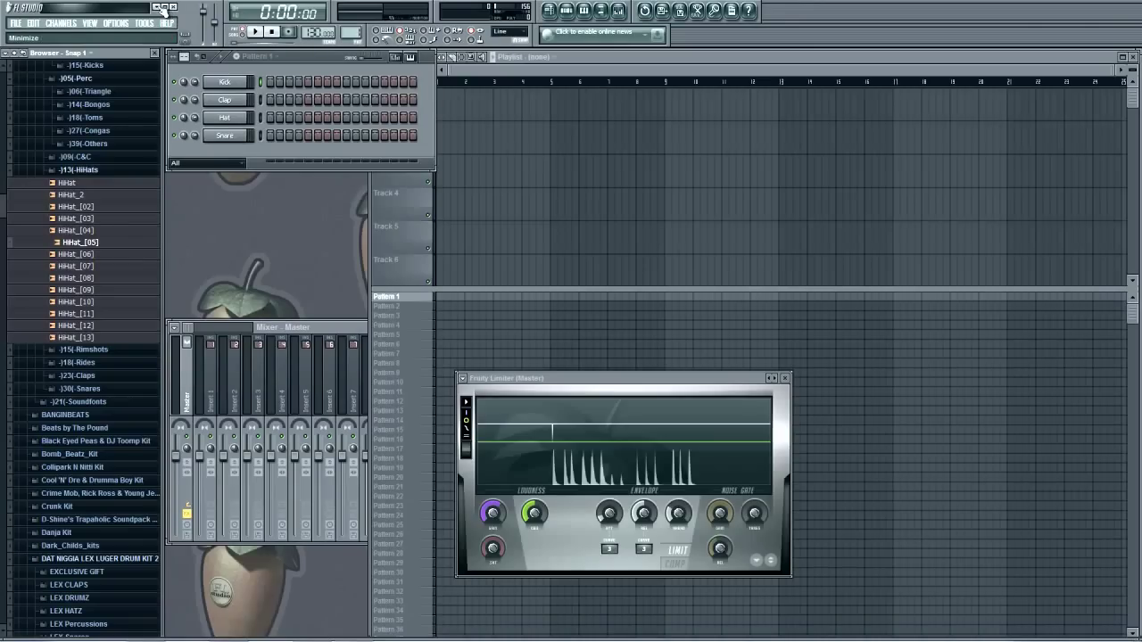
Step: Minimize FL Studio, open the 70s SOUL folder in the file explorer and look through its songs for one to sample
click(162, 10)
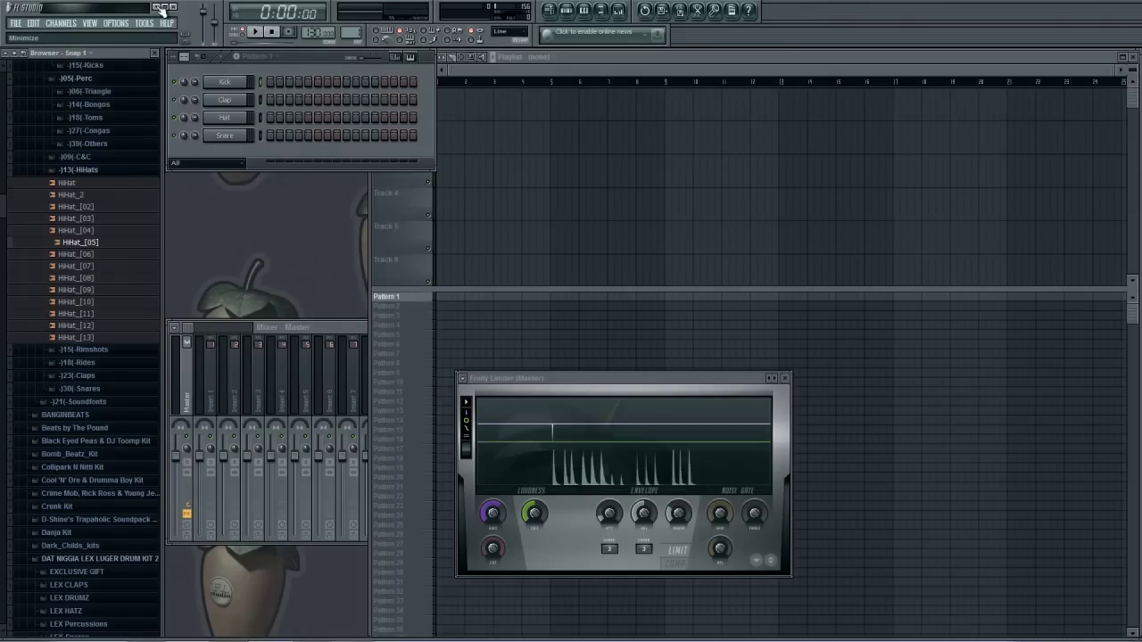
click(161, 10)
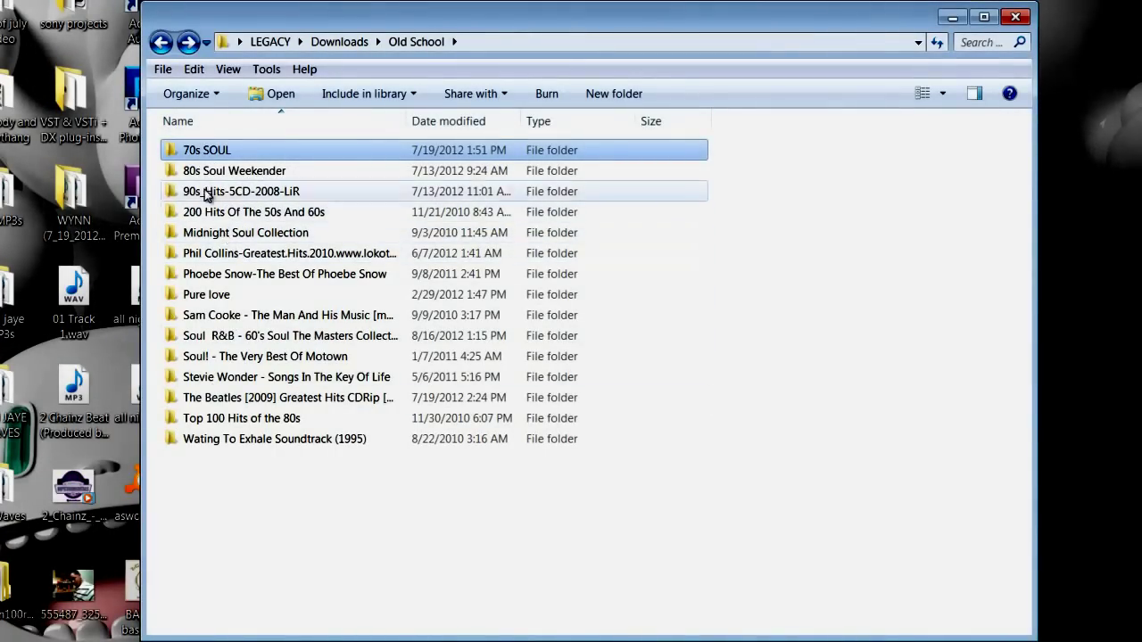
double_click(205, 151)
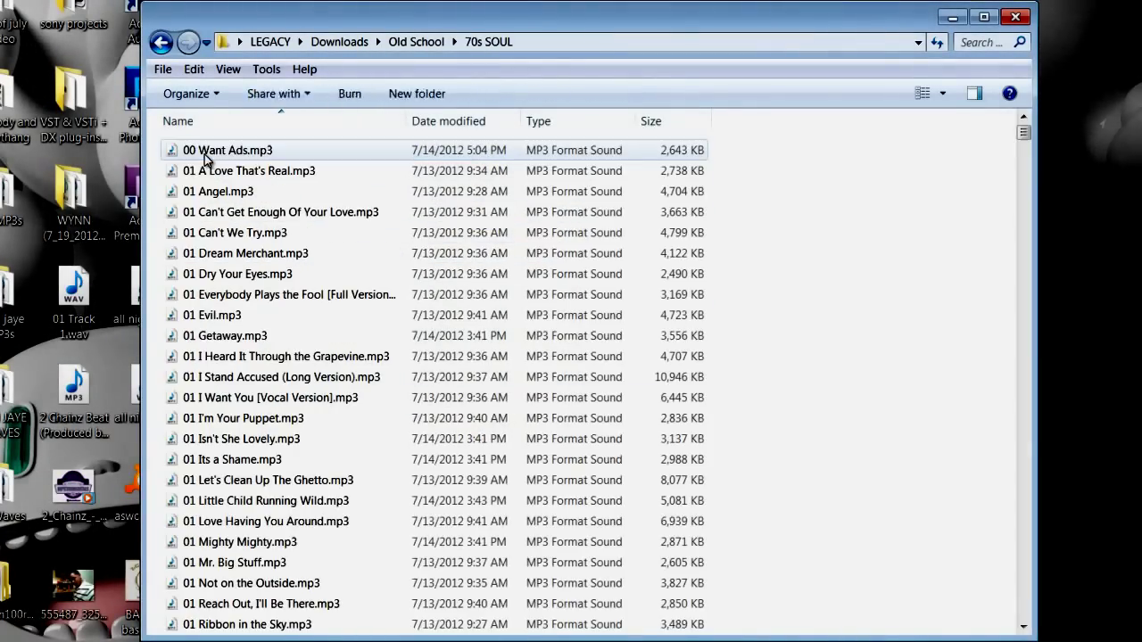
click(252, 548)
scroll(252, 551, down, 11)
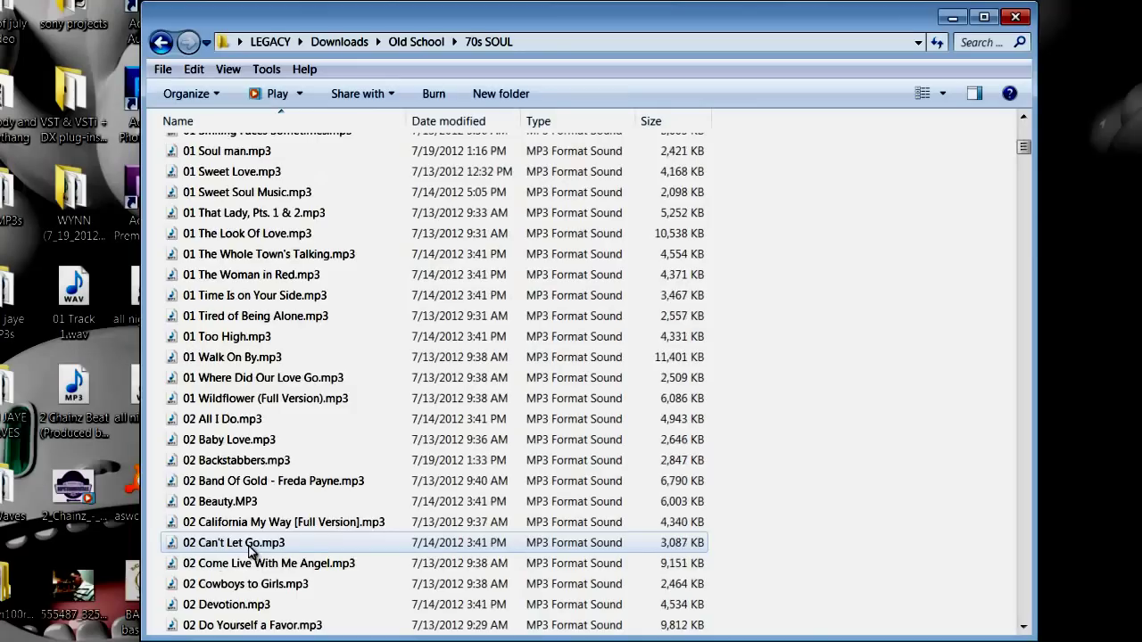
scroll(251, 550, down, 2)
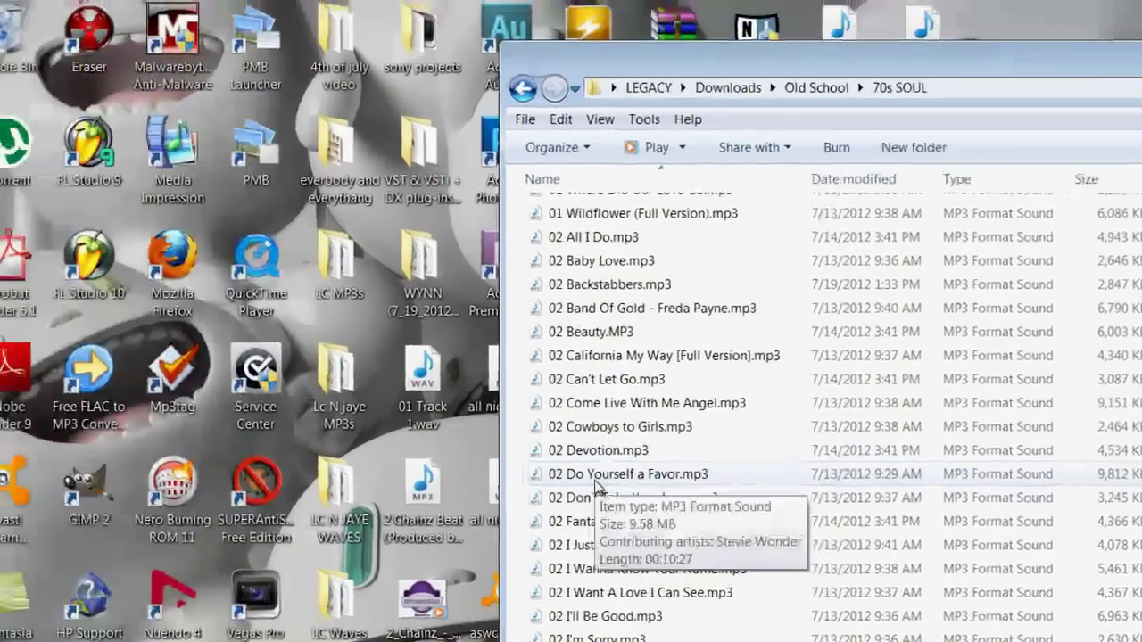
Step: Preview 02 Don't Take Your Love.mp3 in the media player, and close the player
click(226, 403)
double_click(646, 523)
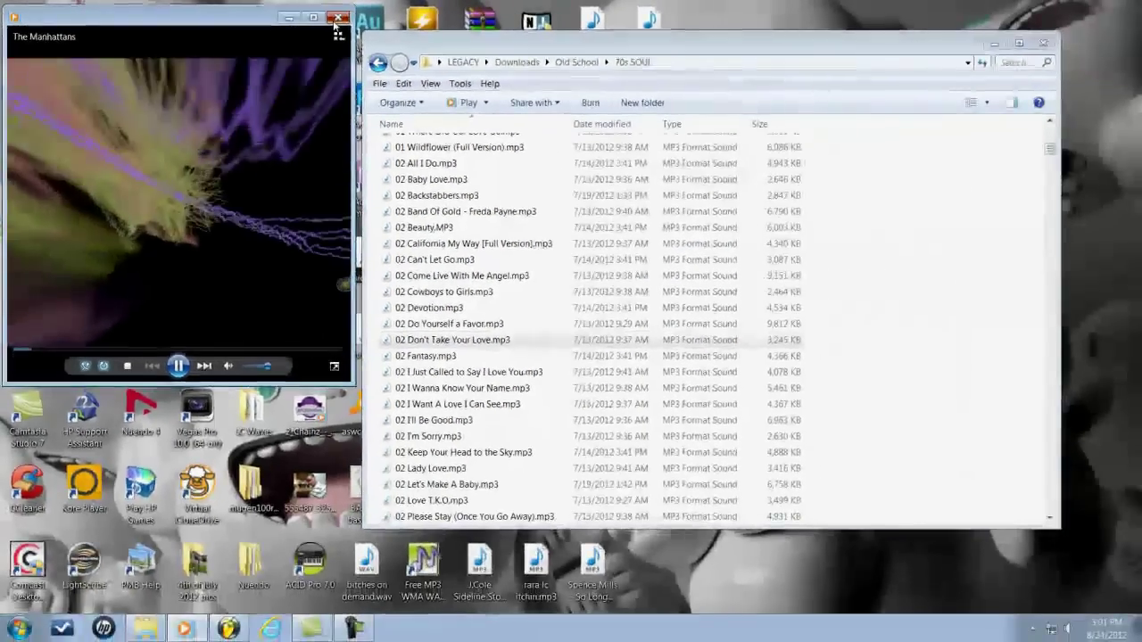
click(507, 25)
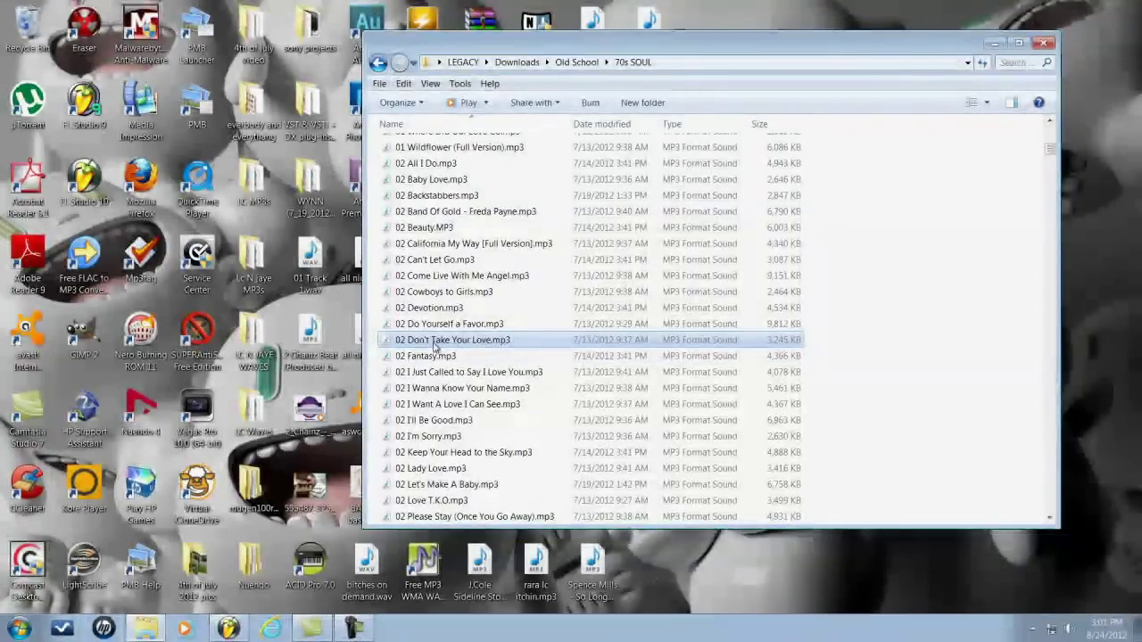
Step: Load 02 Don't Take Your Love.mp3 into Edison on the Master track in FL Studio and move the Edison window clear of the step sequencer
drag(437, 343, 697, 19)
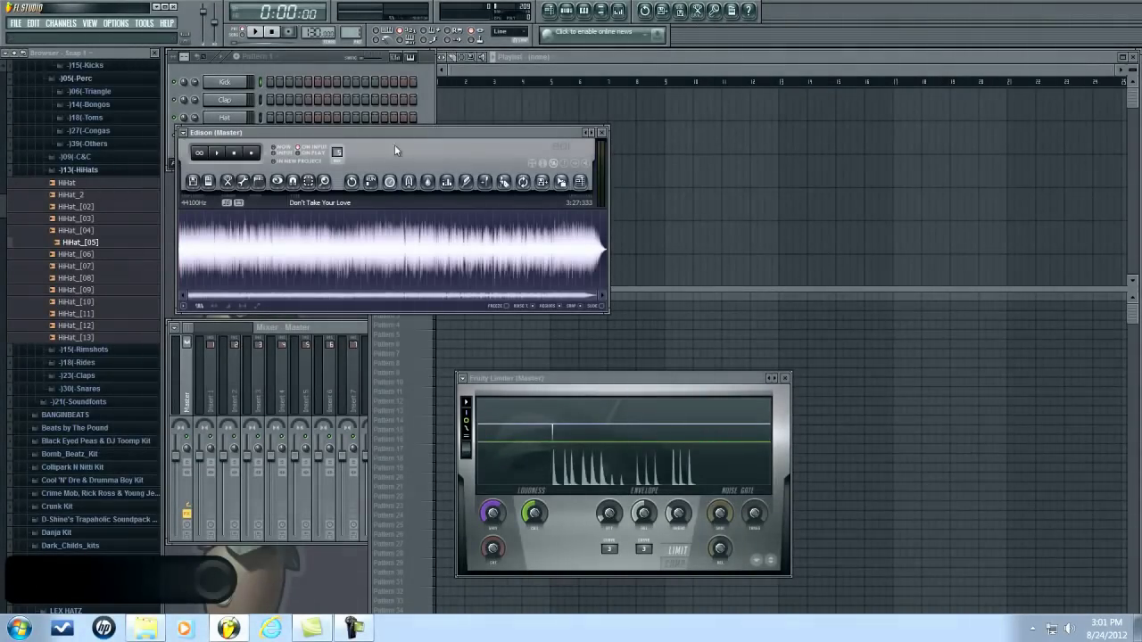
drag(395, 135, 636, 135)
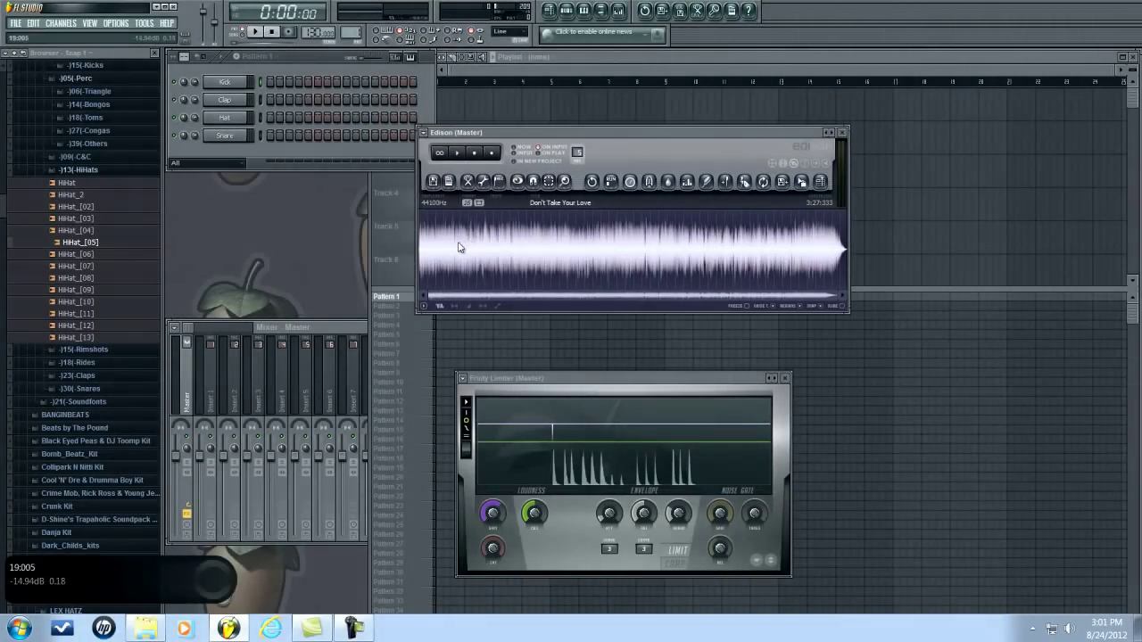
Step: Select the opening section of the song's waveform in Edison, up to 16:989
drag(455, 248, 429, 250)
scroll(446, 247, up, 4)
drag(481, 300, 415, 298)
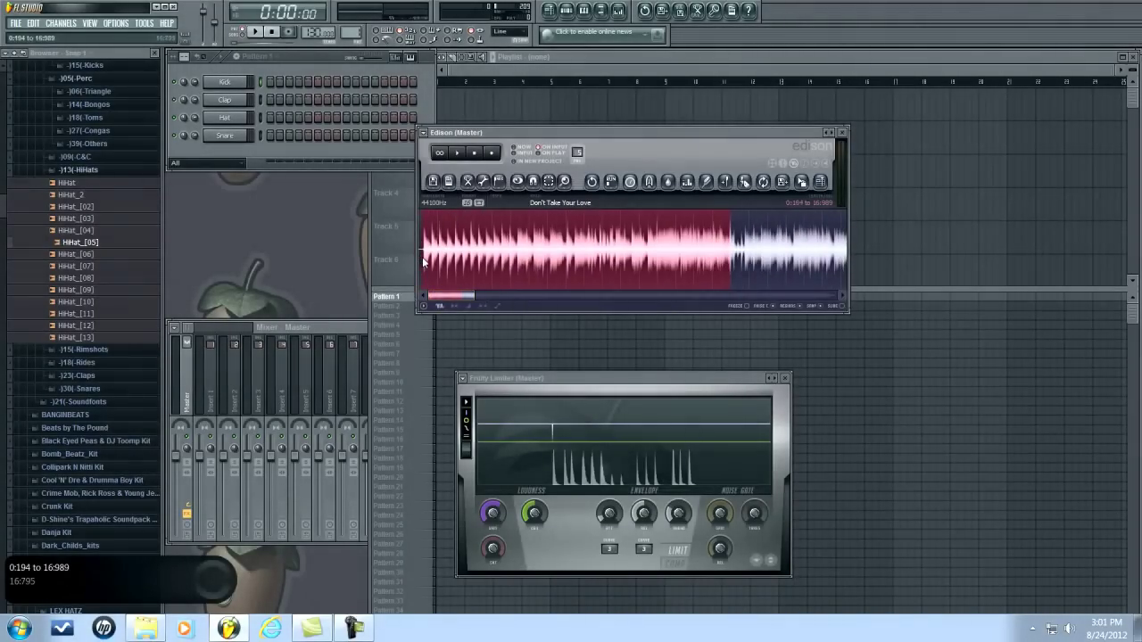
Step: Align the selection's start precisely with the first hit of the song at 0:298
scroll(425, 259, up, 5)
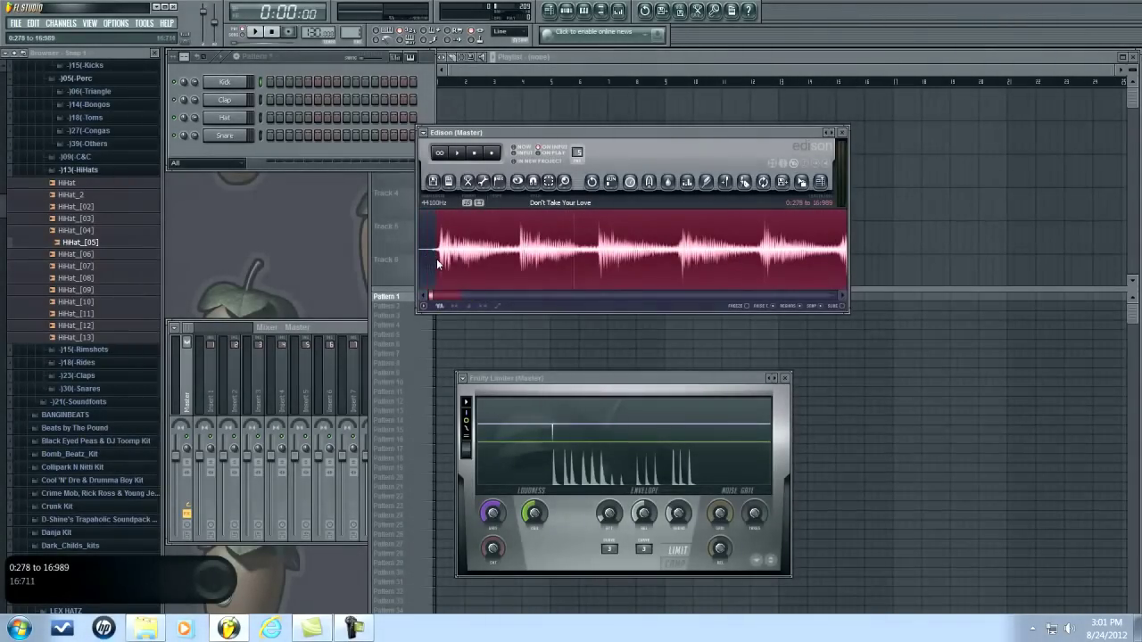
scroll(440, 258, up, 5)
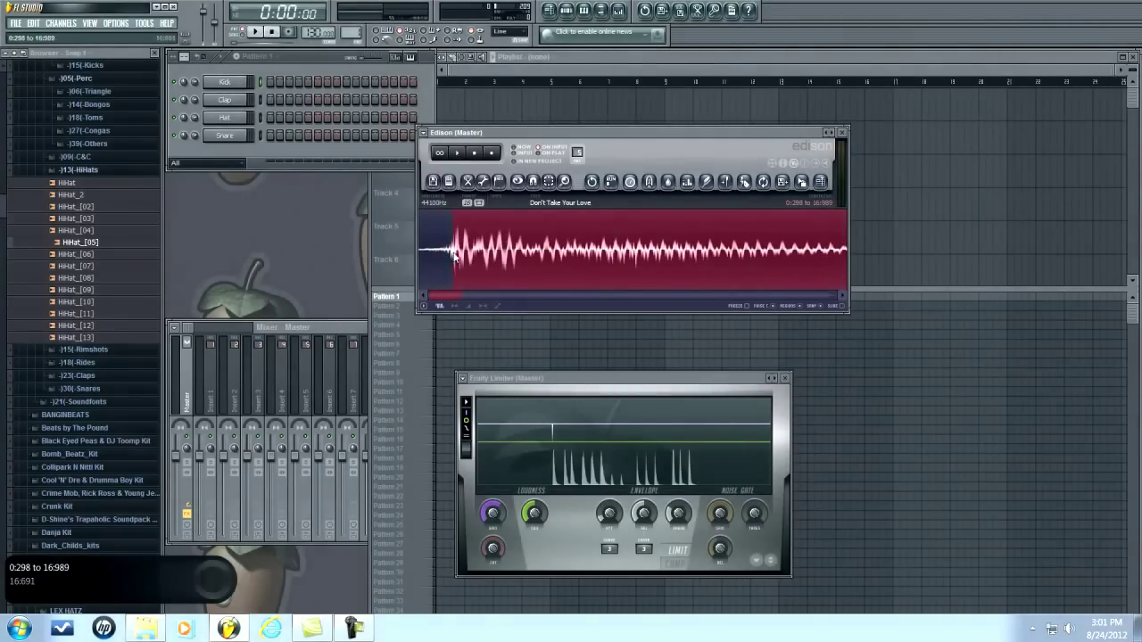
scroll(454, 252, up, 3)
scroll(455, 249, up, 5)
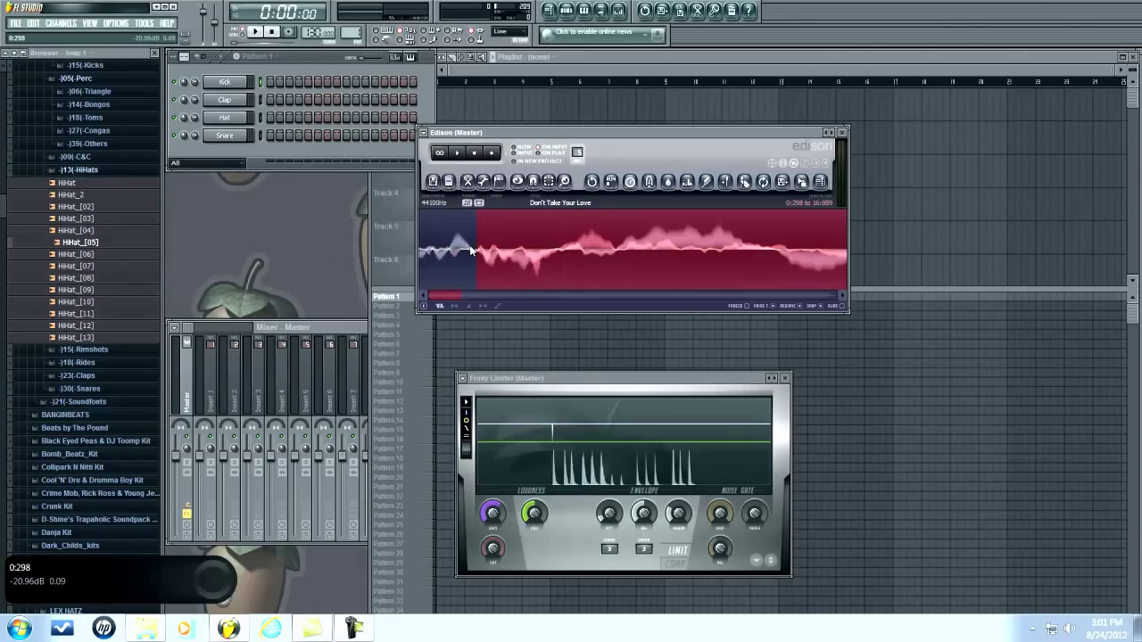
scroll(462, 252, up, 5)
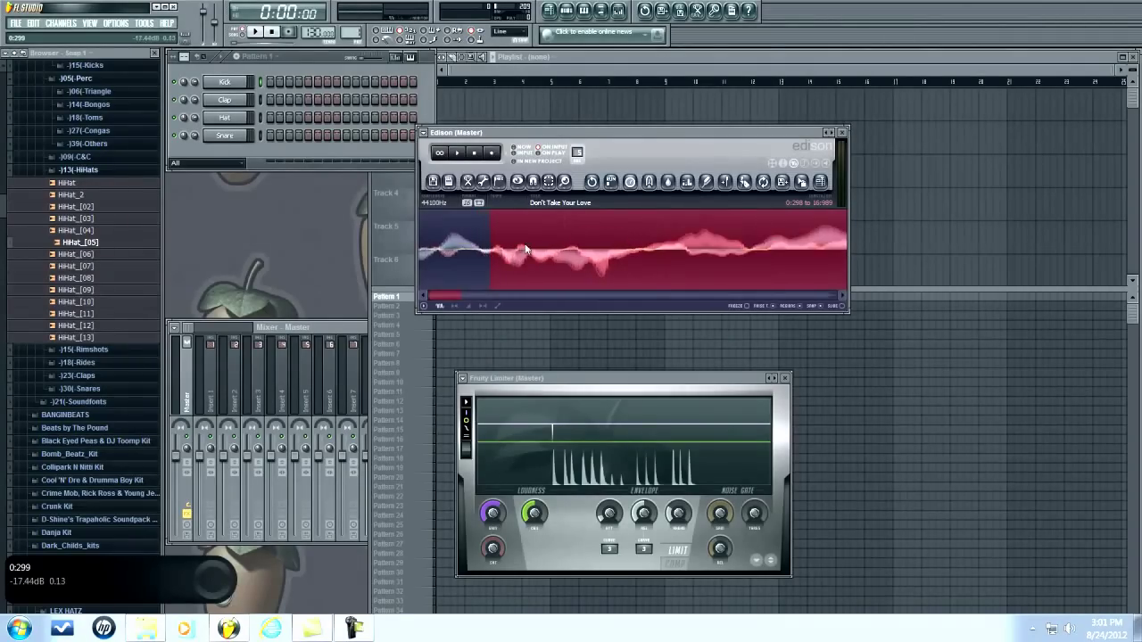
Step: Shorten the selection in the song's intro so that it ends at 4:952, just before a beat
scroll(457, 249, down, 6)
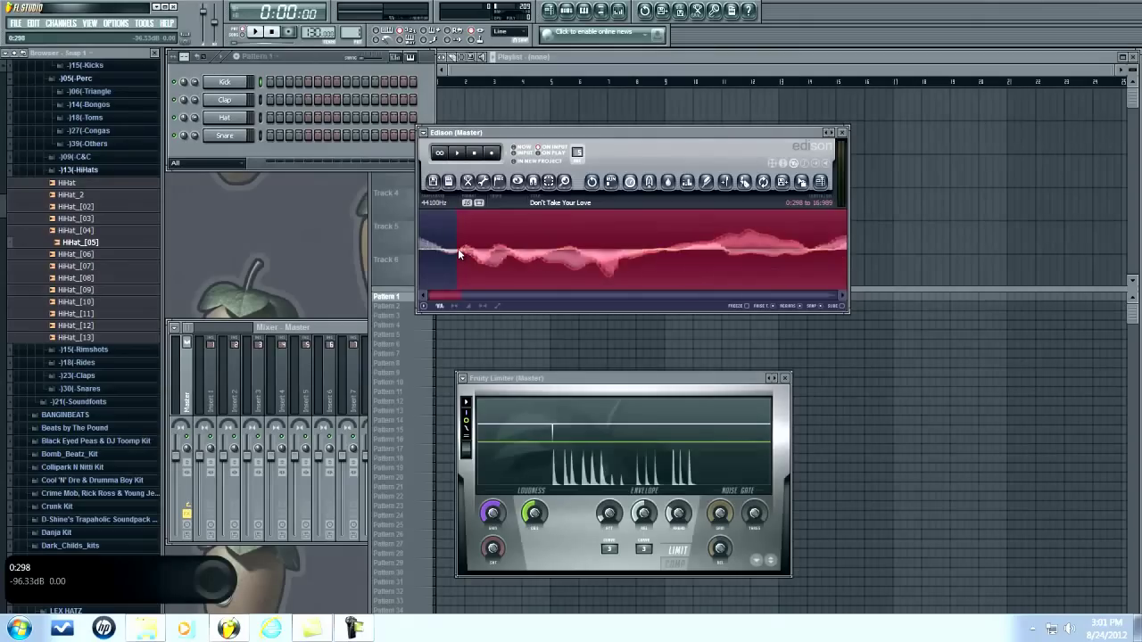
scroll(499, 250, down, 3)
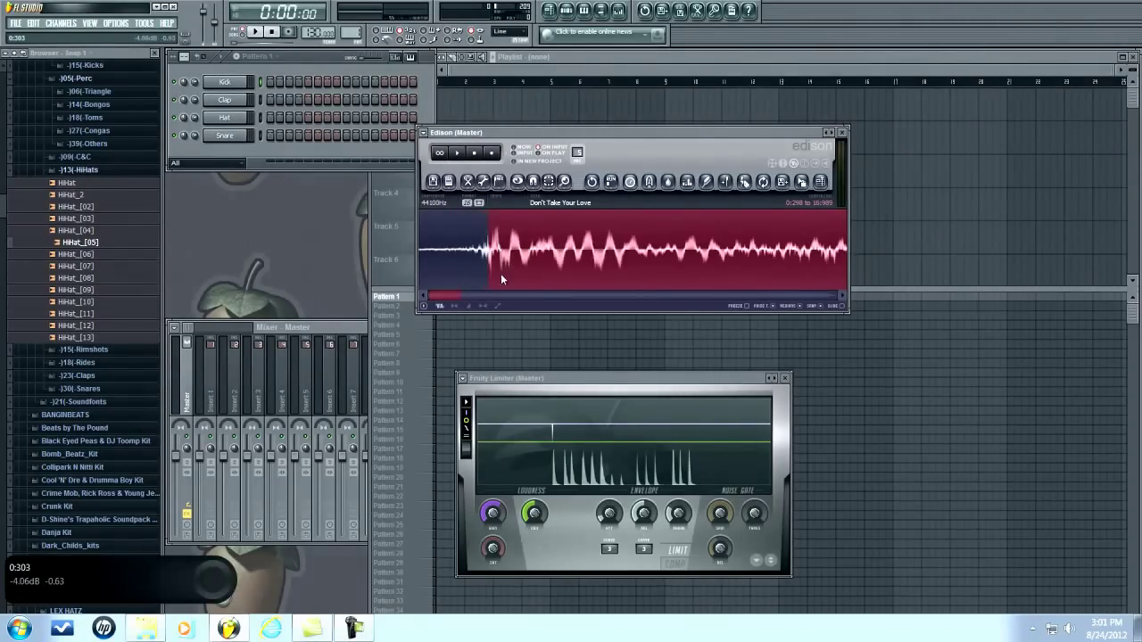
scroll(568, 257, down, 5)
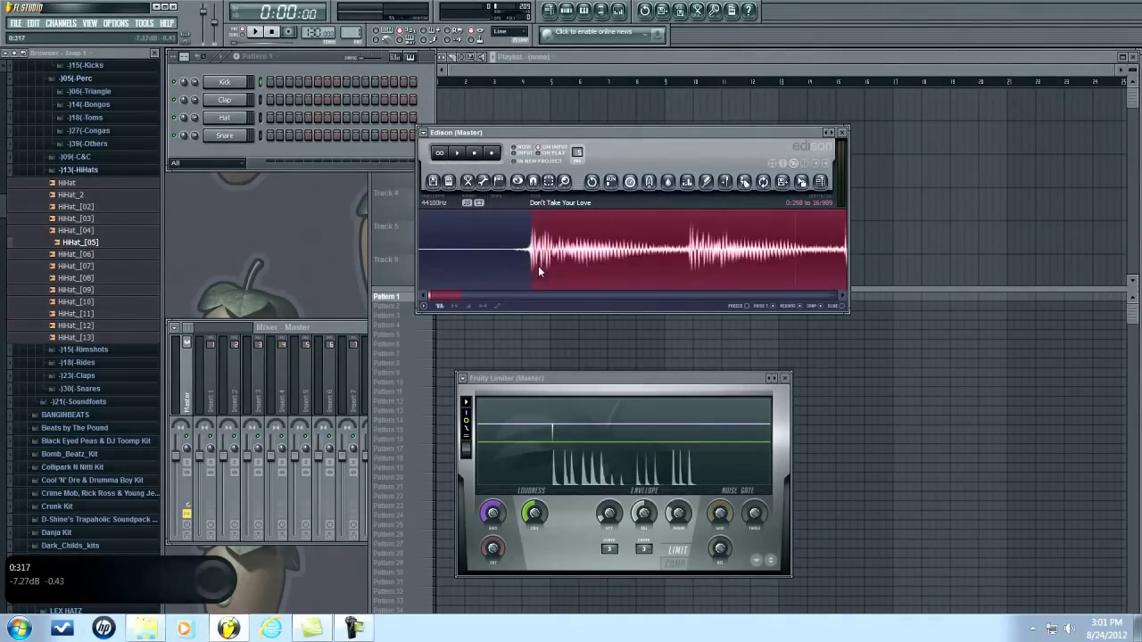
scroll(711, 252, down, 5)
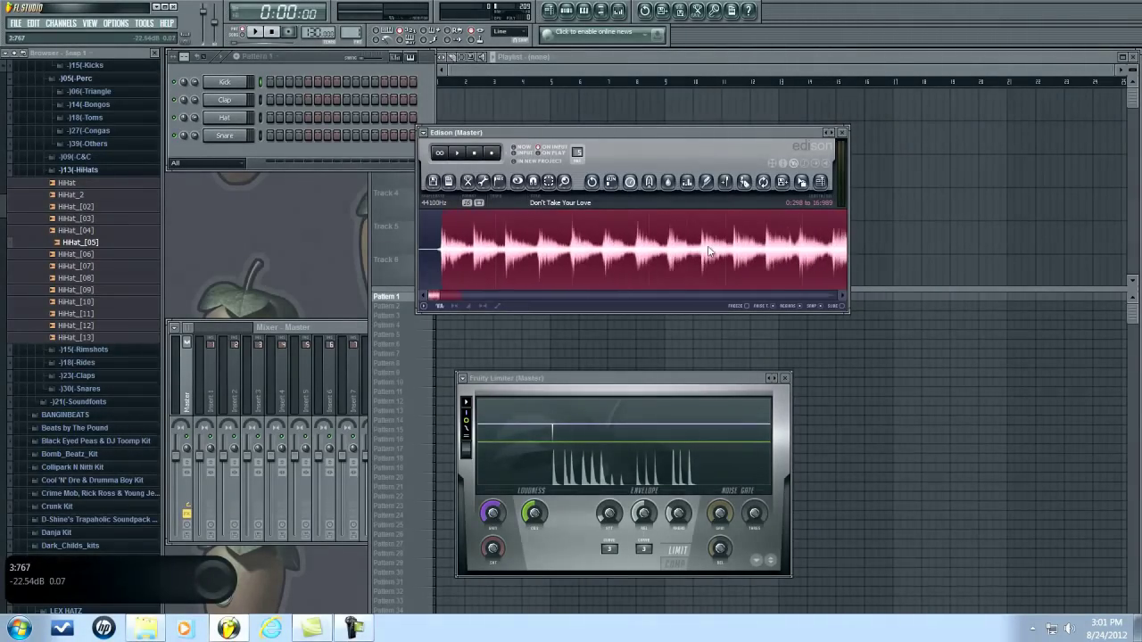
scroll(690, 251, down, 2)
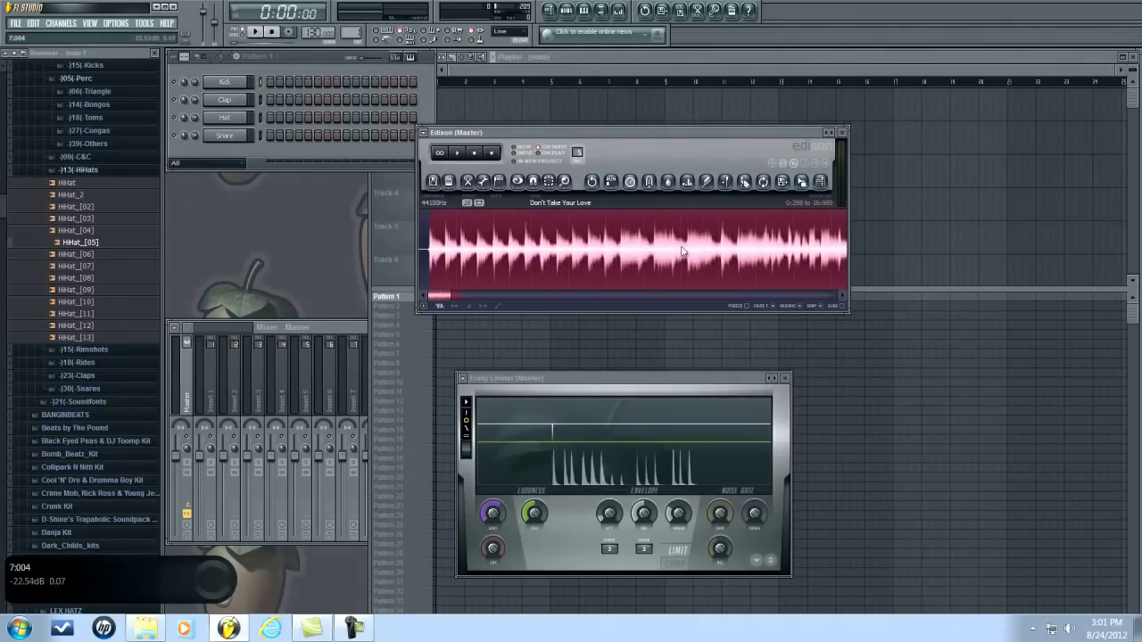
scroll(774, 266, down, 5)
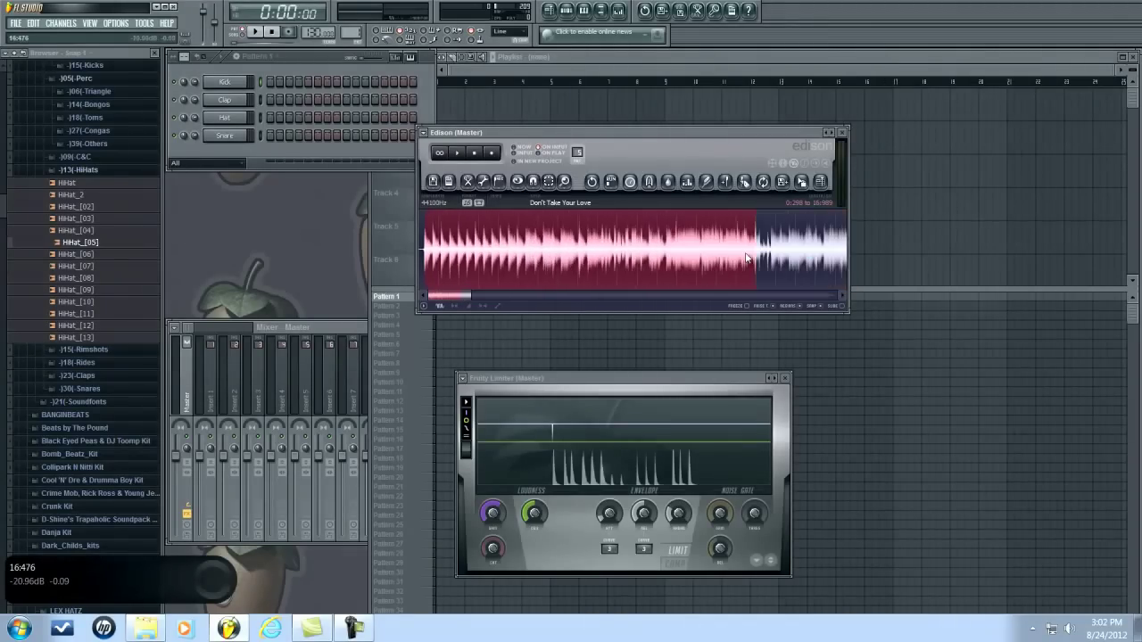
drag(765, 261, 531, 261)
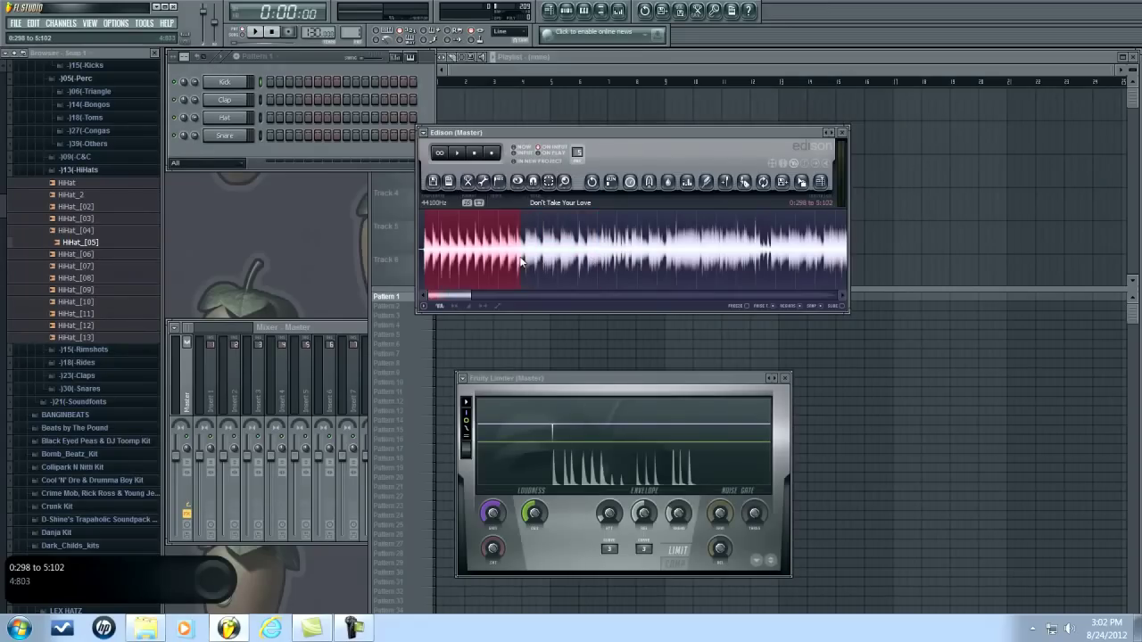
scroll(518, 259, down, 3)
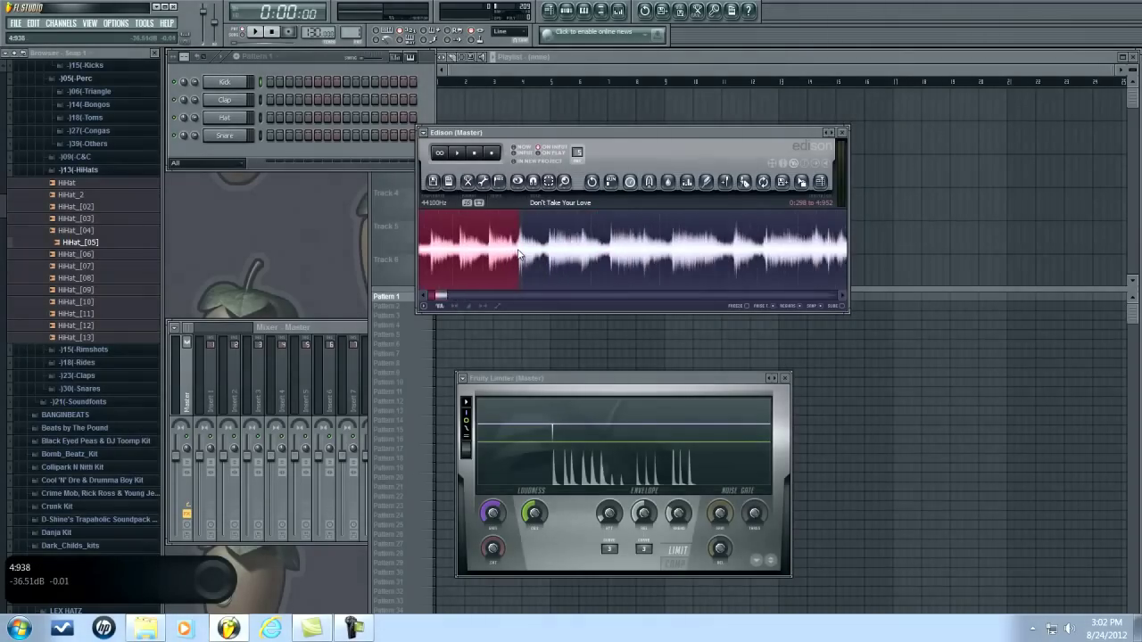
scroll(519, 254, up, 4)
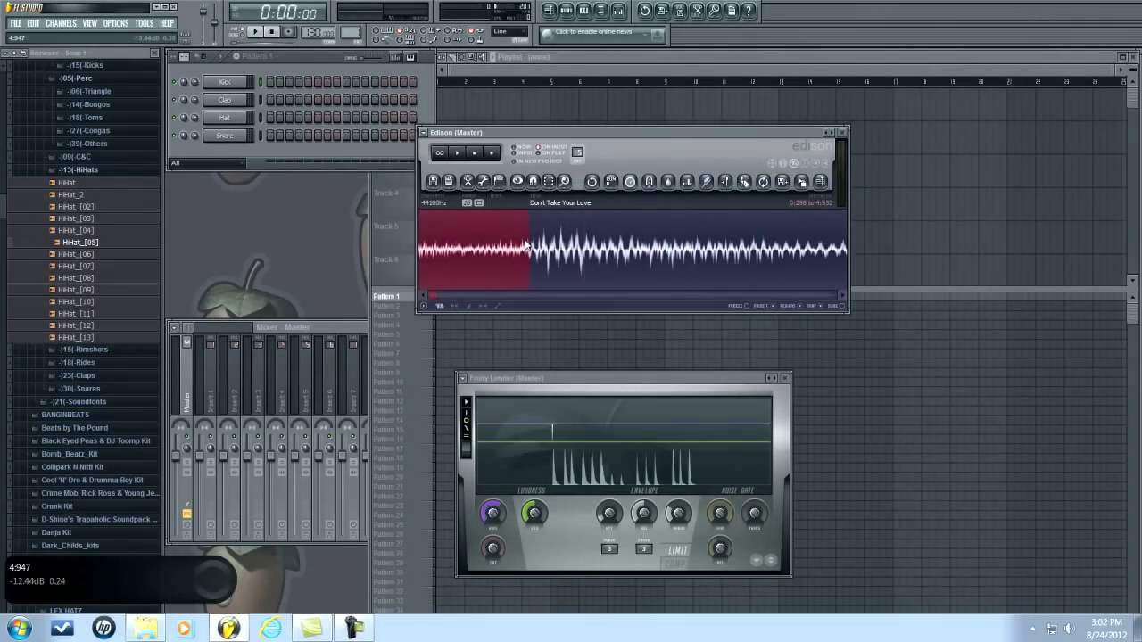
scroll(519, 240, down, 3)
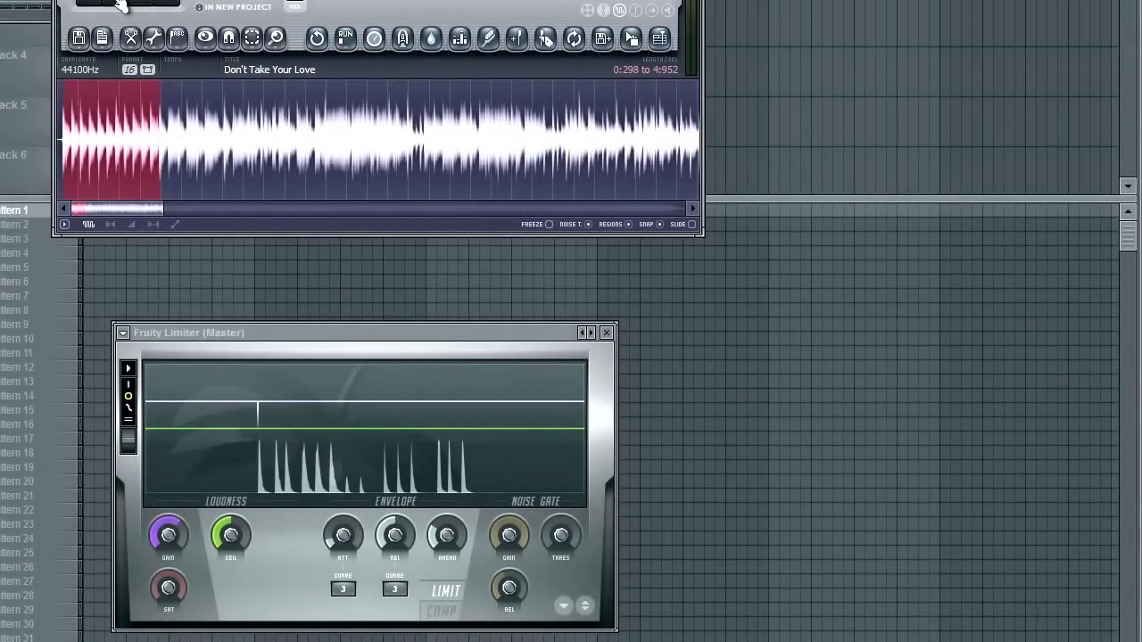
Step: Play the selected intro in a loop and pull its end back to about 3:673
click(103, 5)
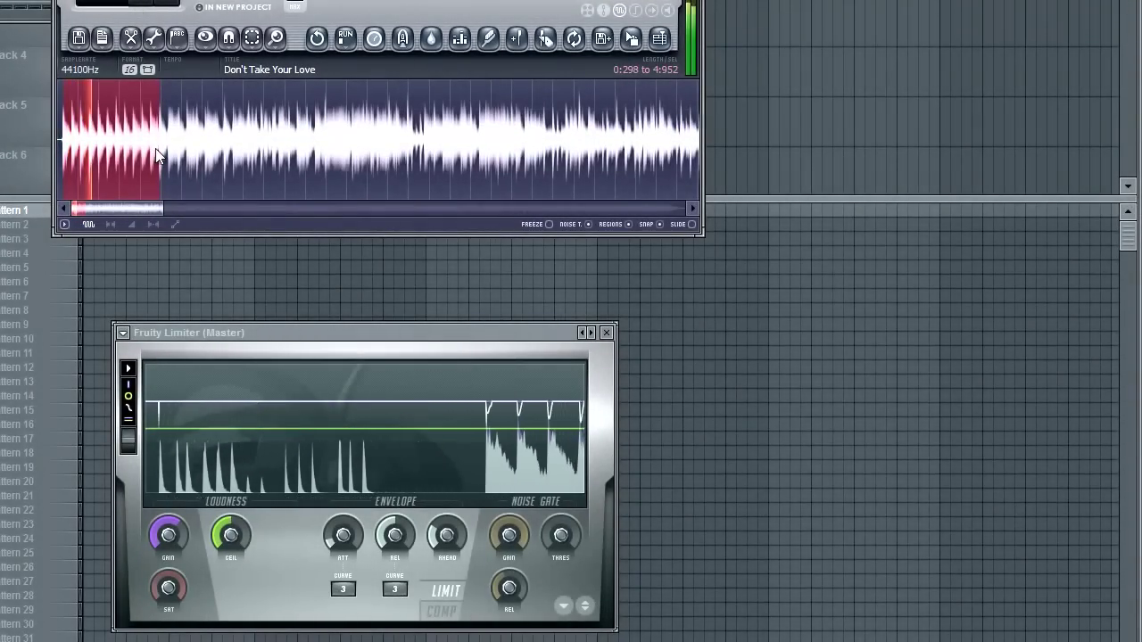
drag(159, 150, 135, 144)
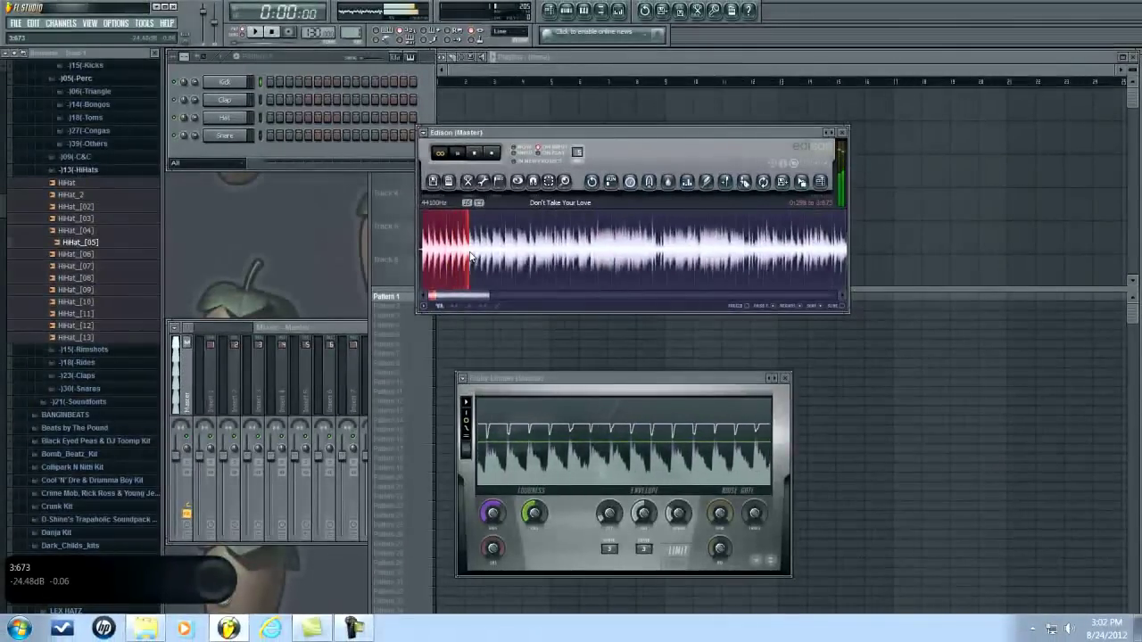
scroll(473, 257, up, 3)
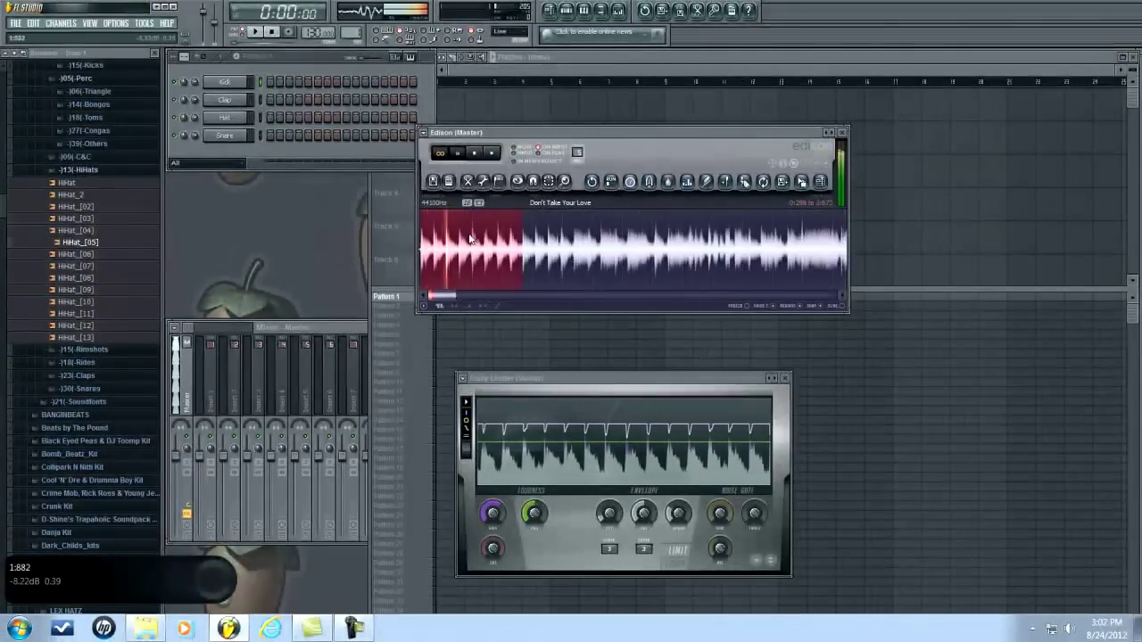
Step: Restart playback of the shortened selection and check how its loop lines up with the beats
click(478, 156)
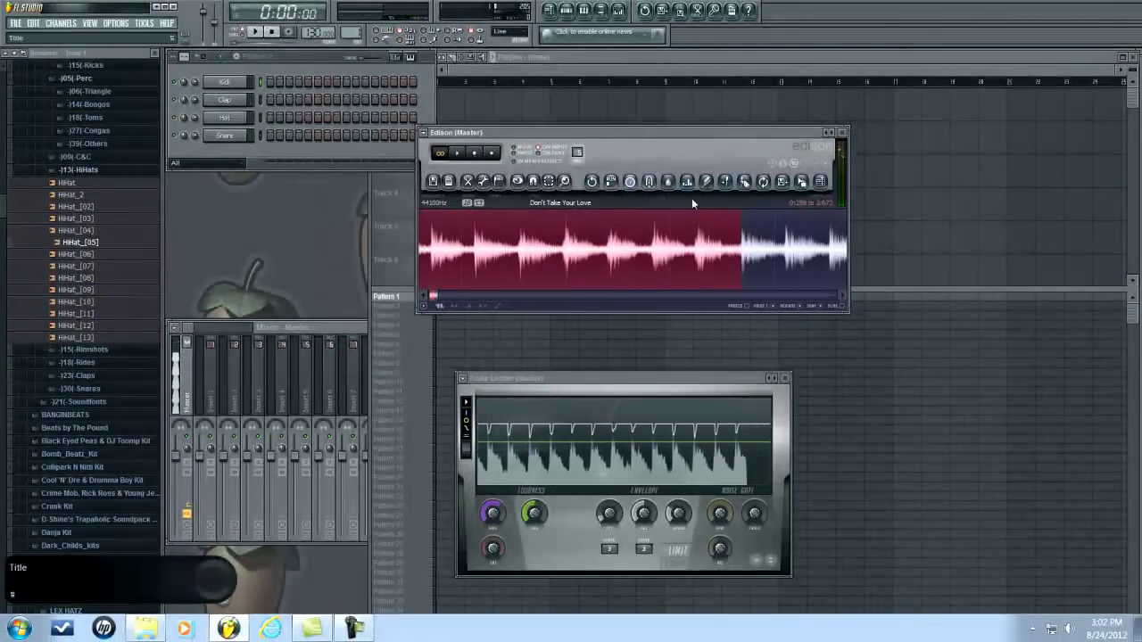
click(458, 156)
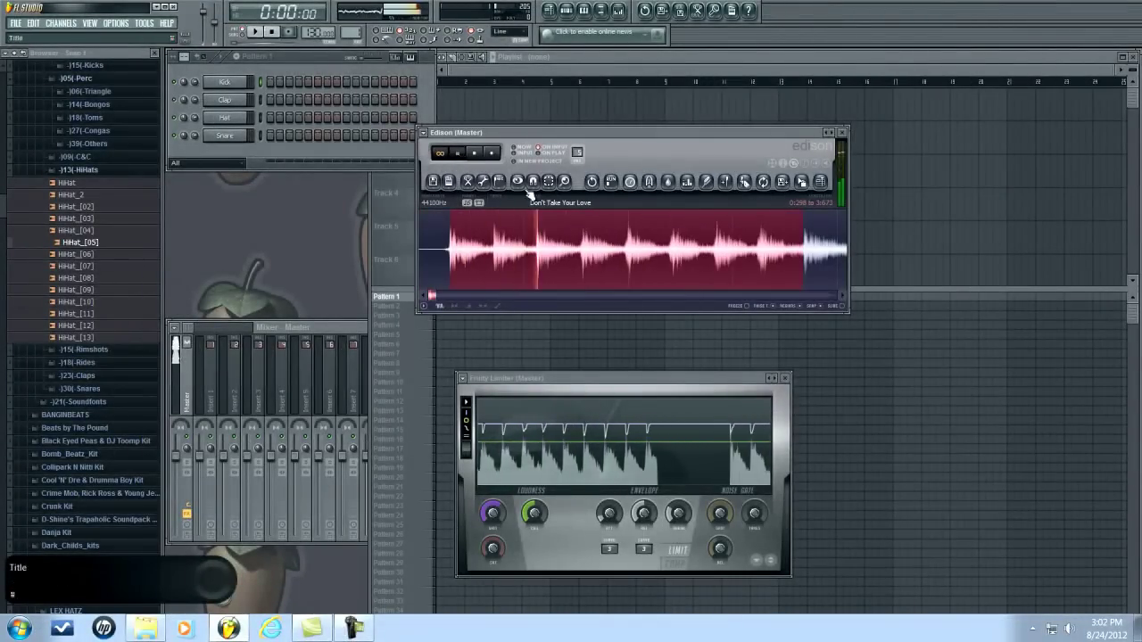
scroll(525, 261, down, 2)
scroll(522, 258, down, 2)
scroll(460, 256, up, 4)
scroll(460, 256, up, 3)
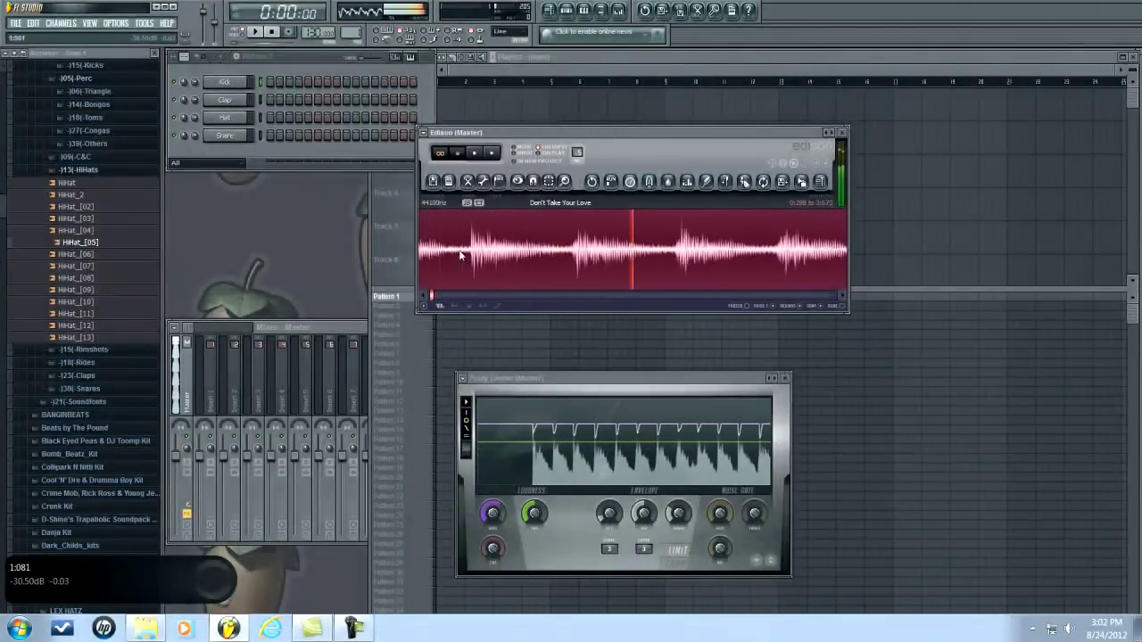
Step: Fine-tune the selection's end to 3:688, right where the next hit begins
drag(845, 257, 690, 257)
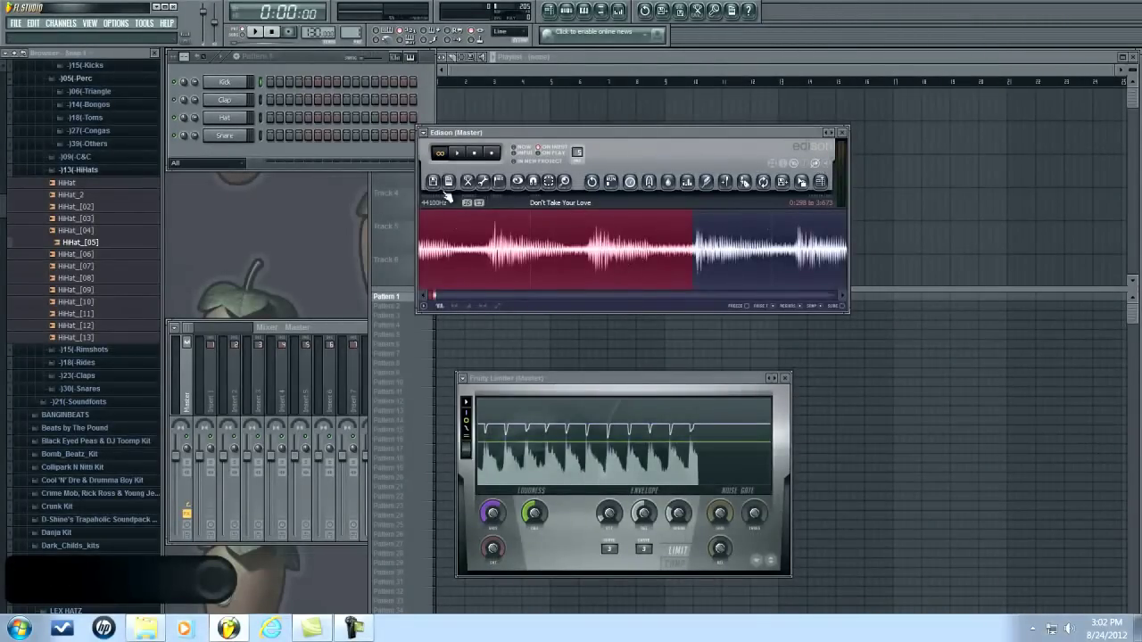
scroll(517, 248, down, 2)
scroll(535, 248, down, 4)
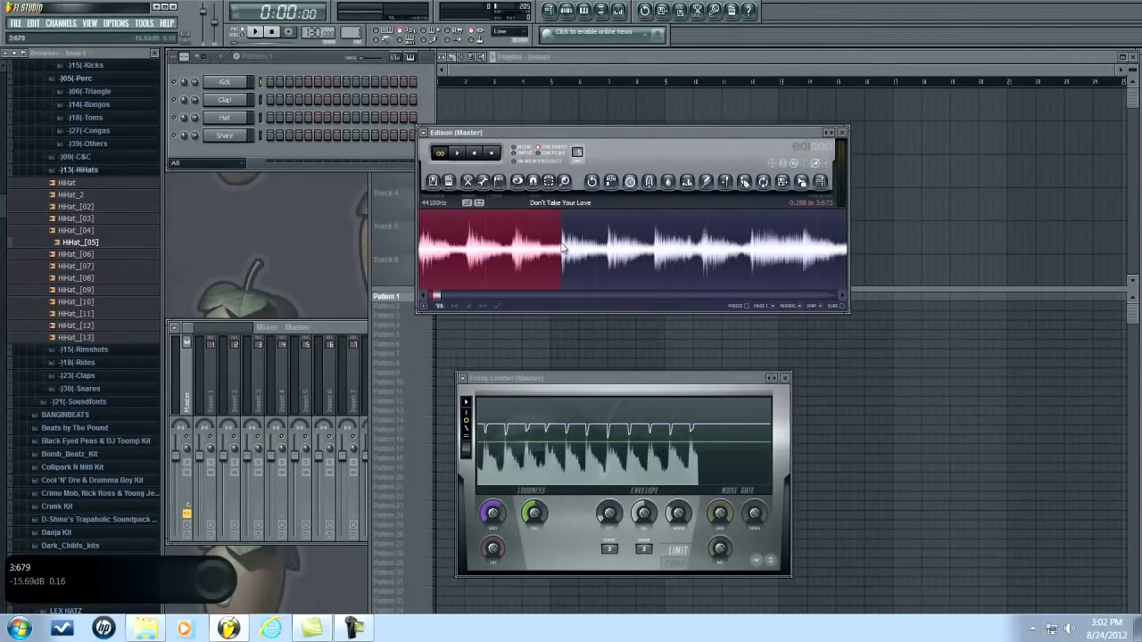
scroll(555, 241, down, 1)
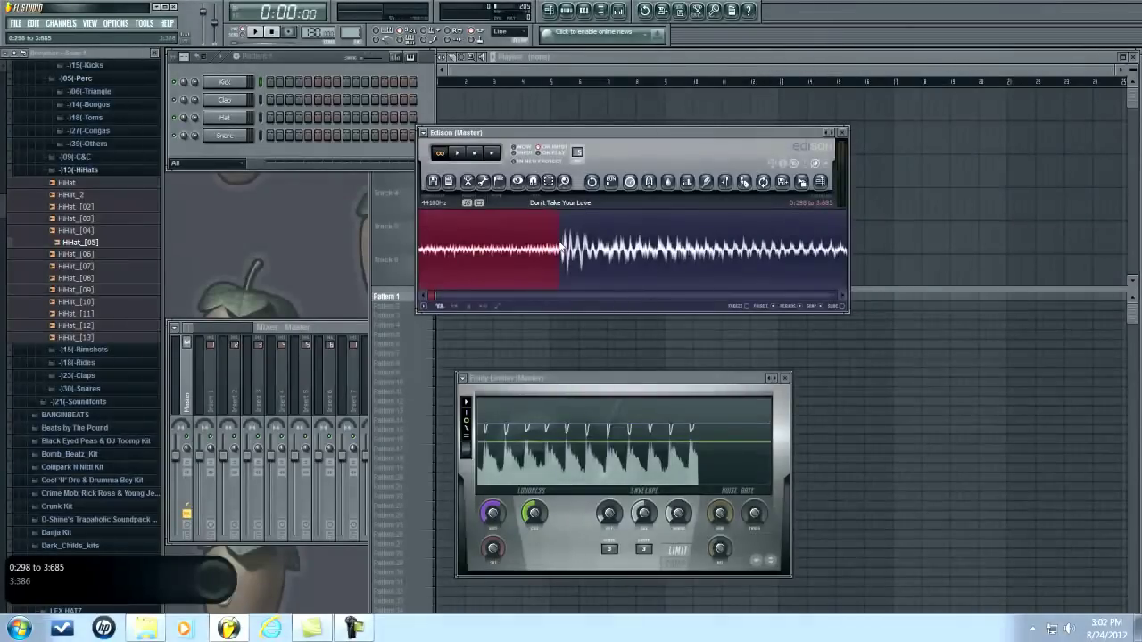
scroll(562, 248, up, 3)
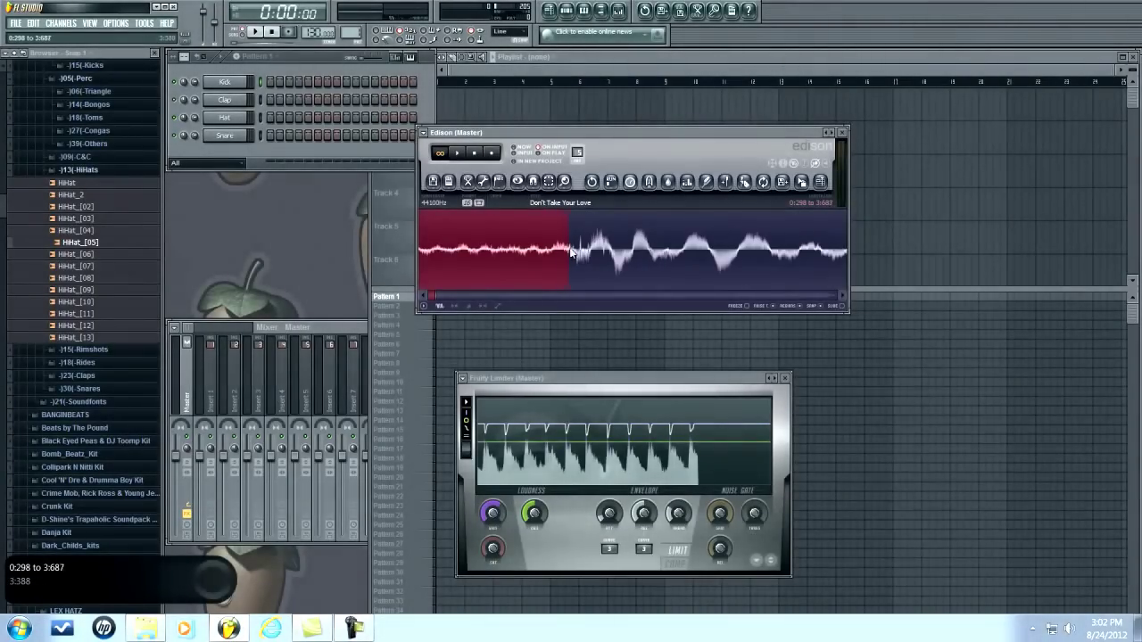
scroll(575, 252, up, 4)
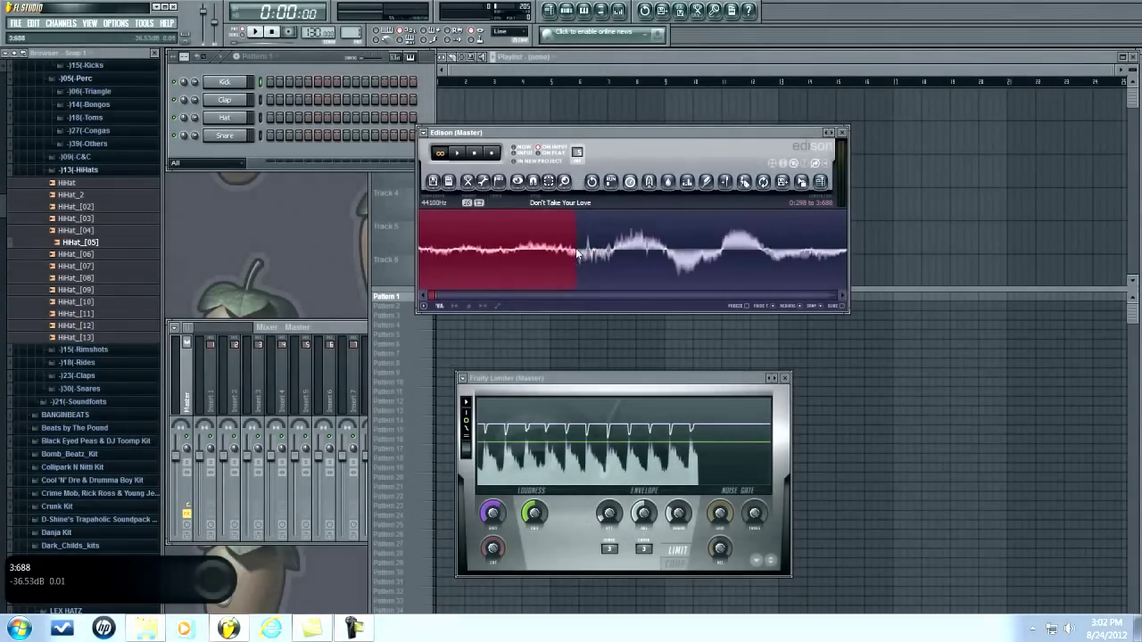
Step: Inspect the end and the start of the selection close up and play it back to check the loop
drag(575, 256, 564, 257)
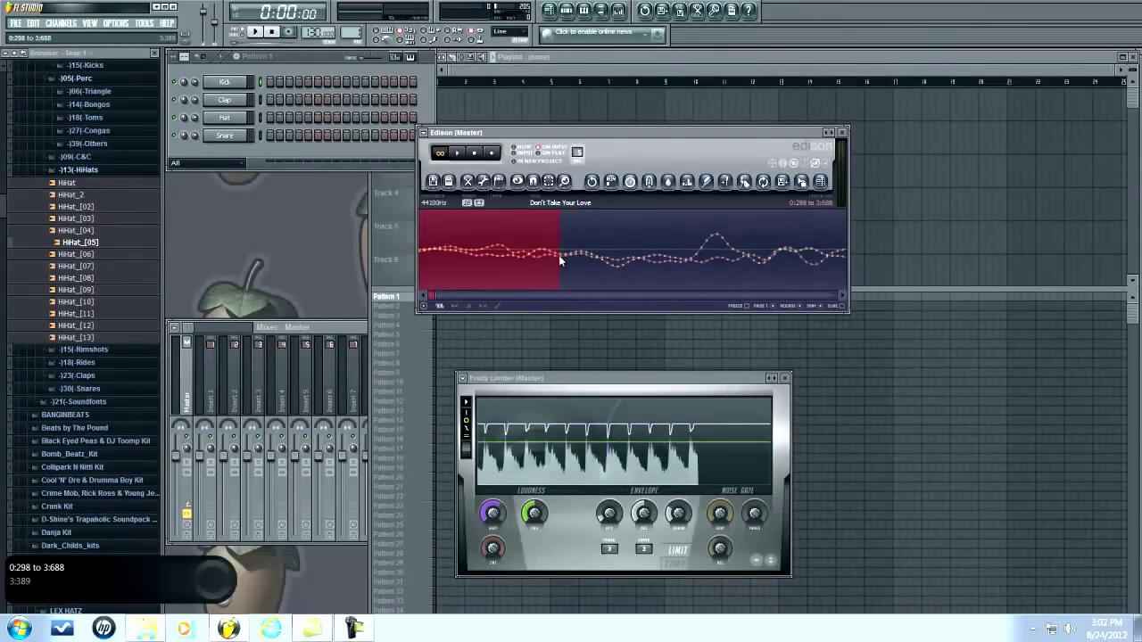
scroll(529, 259, down, 5)
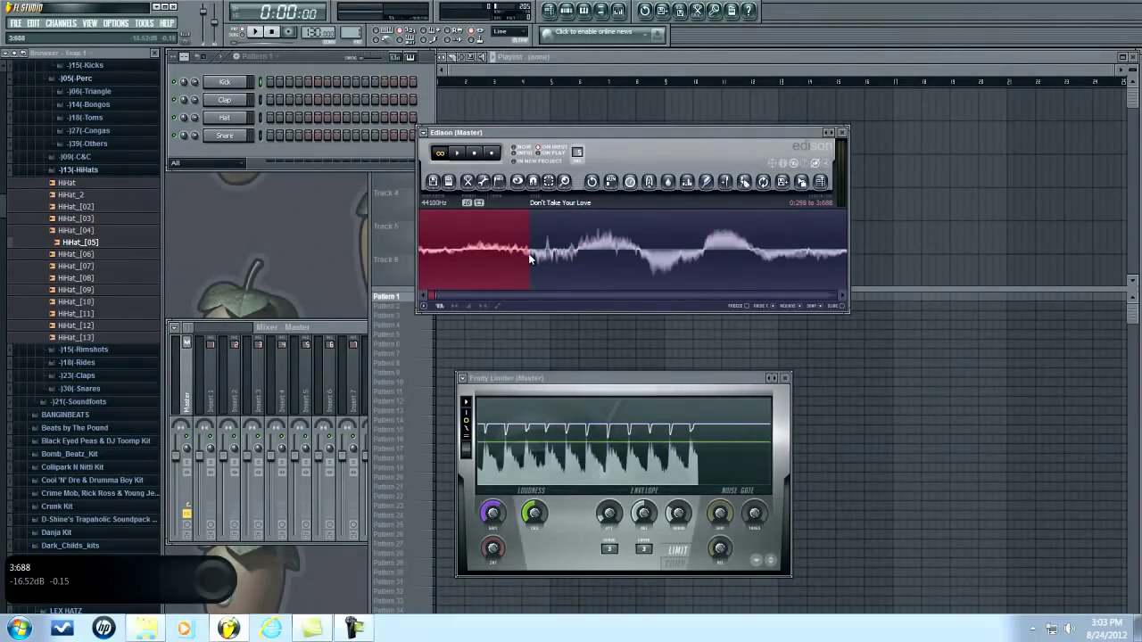
scroll(529, 258, down, 5)
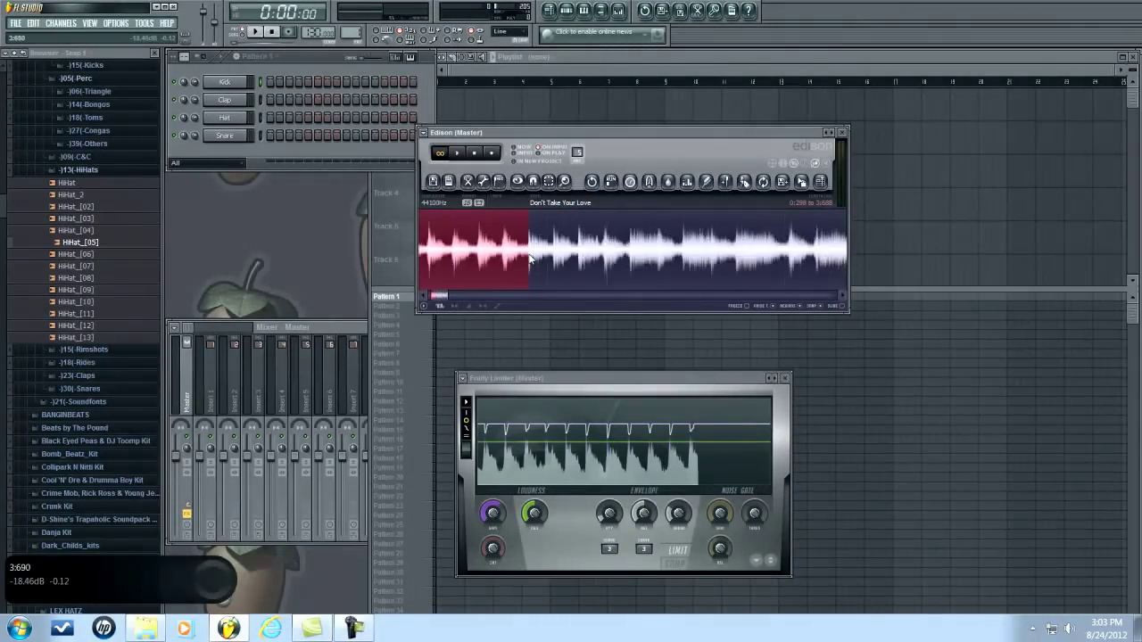
scroll(529, 259, down, 3)
scroll(424, 251, up, 6)
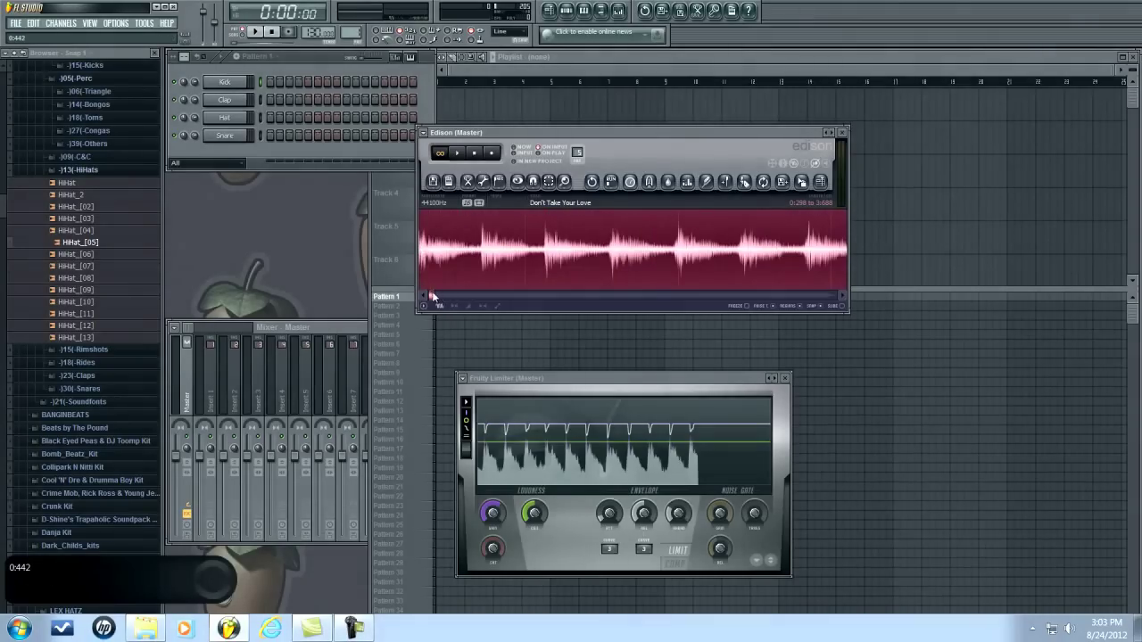
scroll(433, 294, up, 4)
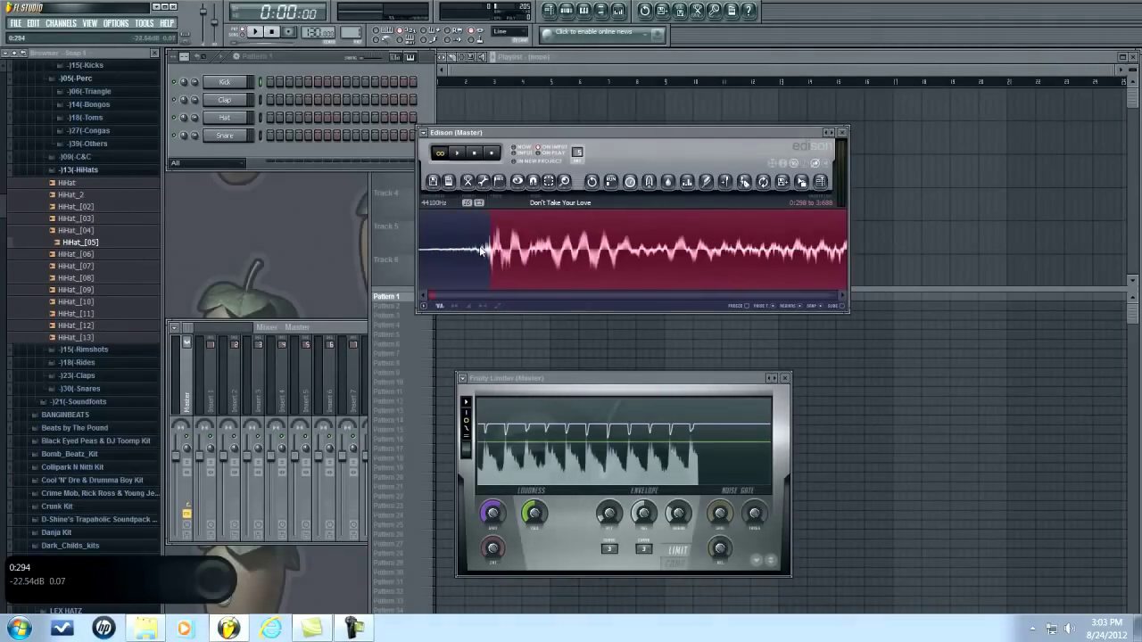
click(457, 154)
scroll(538, 258, down, 4)
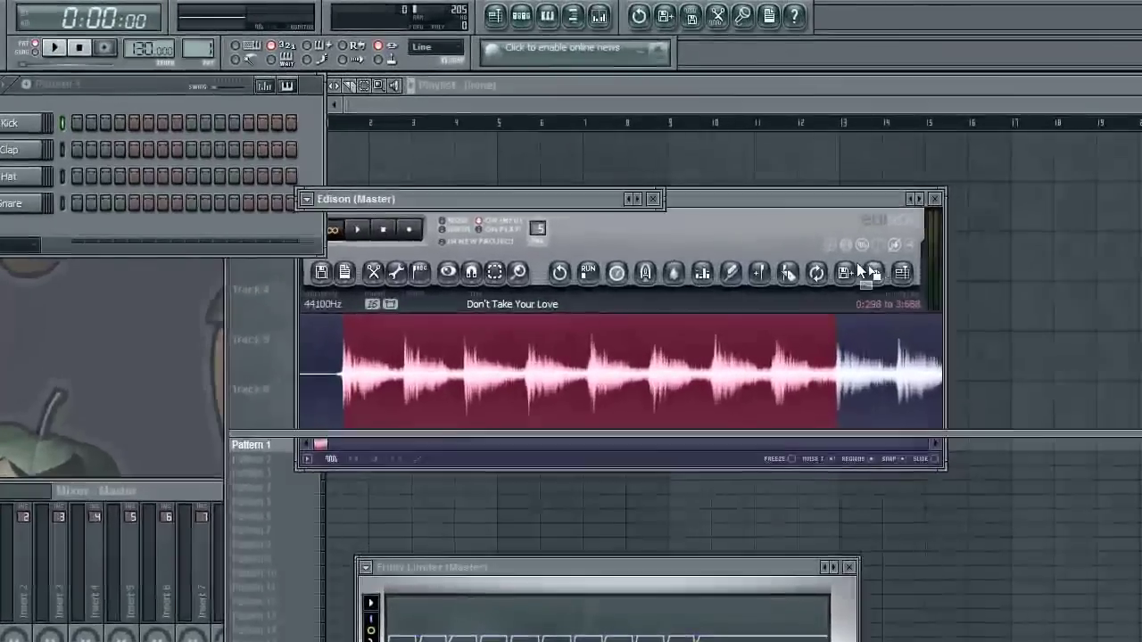
Step: Place the selected loop from Edison as an audio clip at the start of playlist Track 1 and set the tempo to 84 BPM
drag(848, 239, 356, 141)
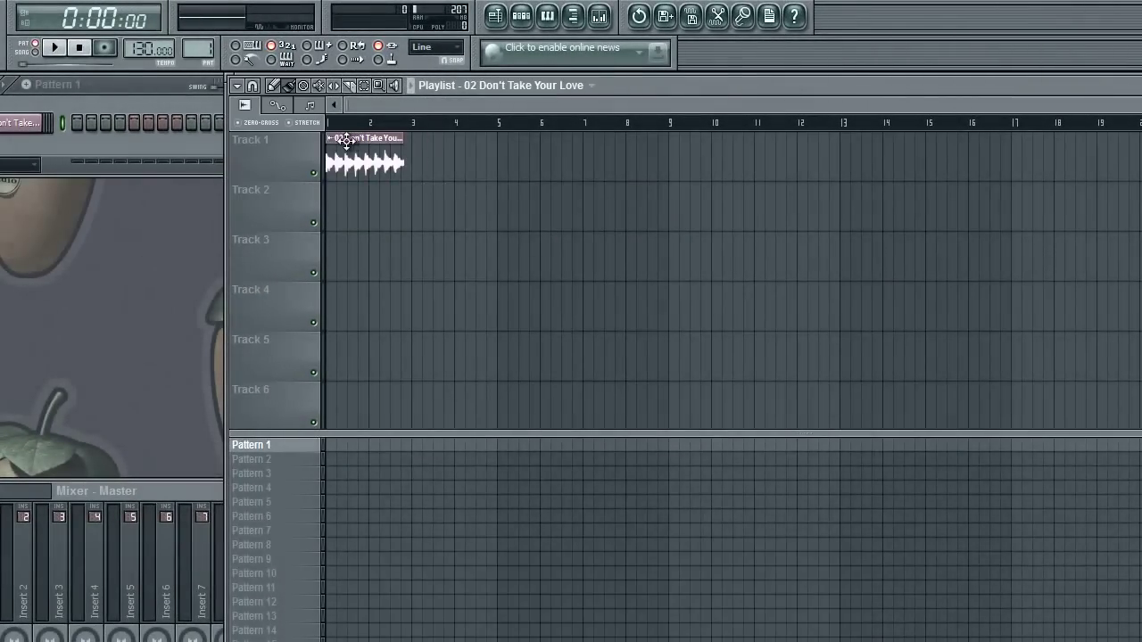
click(718, 16)
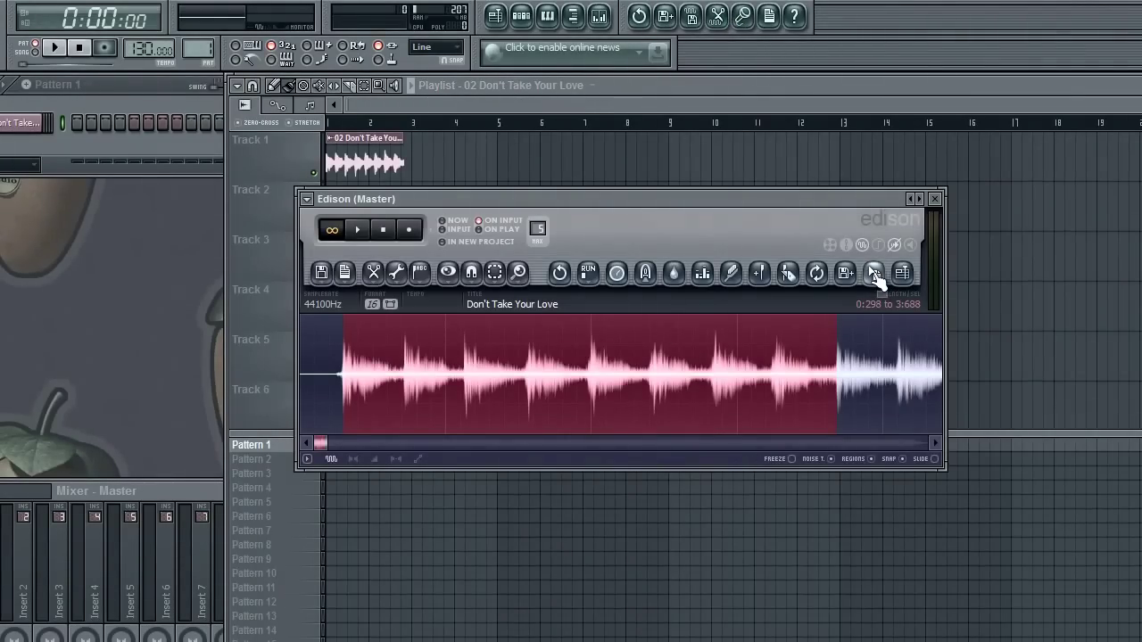
drag(878, 279, 346, 164)
drag(142, 48, 194, 219)
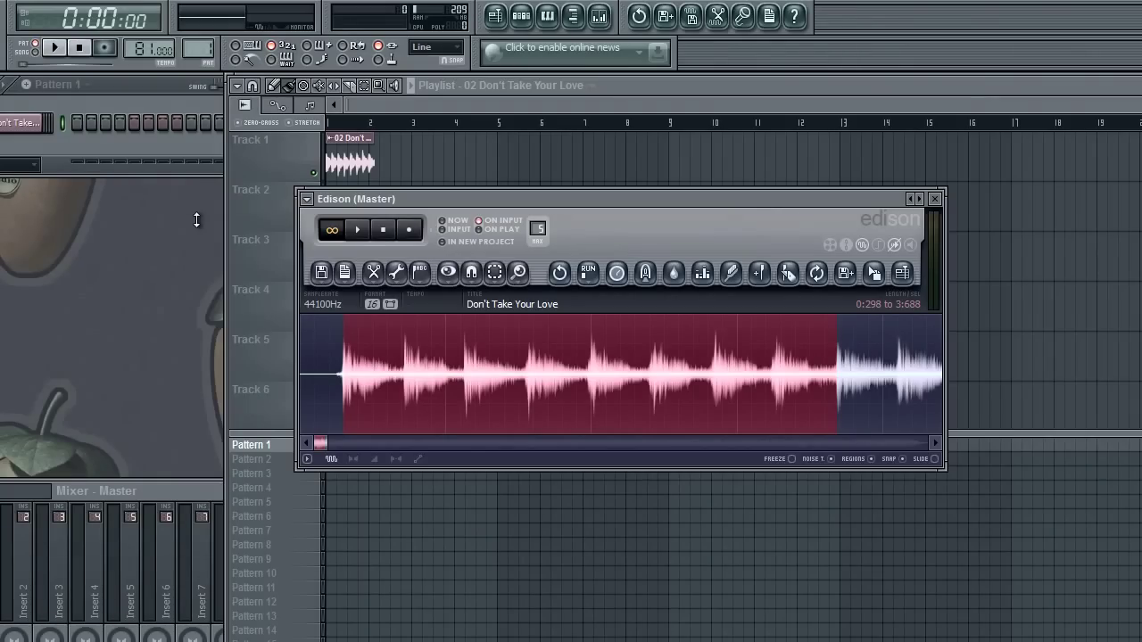
drag(141, 48, 134, 33)
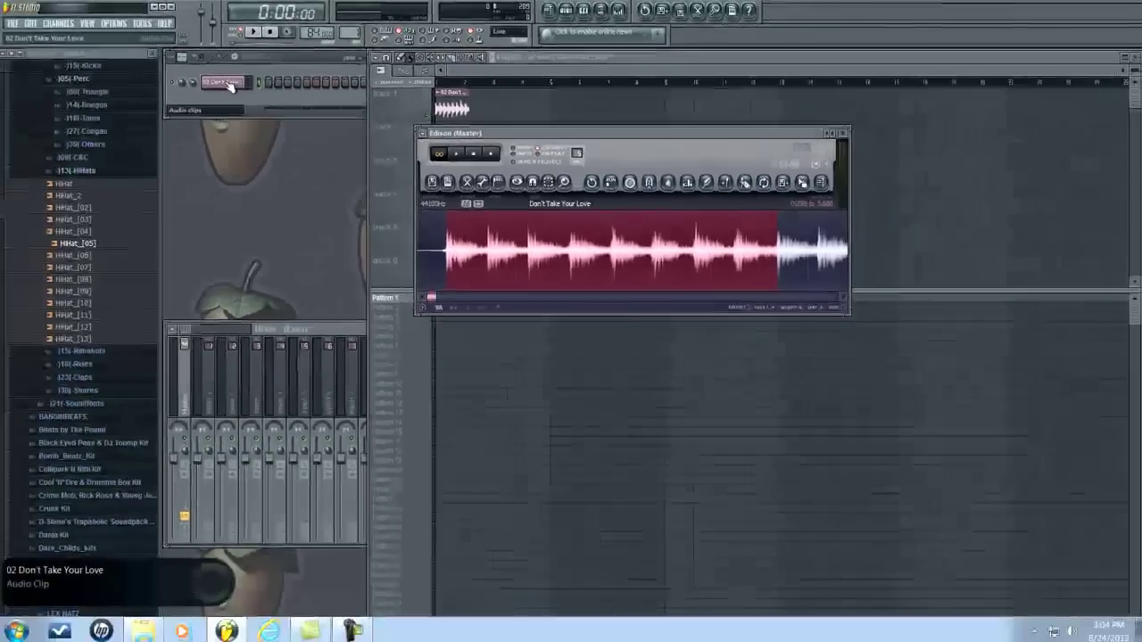
Step: Set the time-stretching method of the "02 Don't Take Your Love" audio clip to Tonal
click(19, 123)
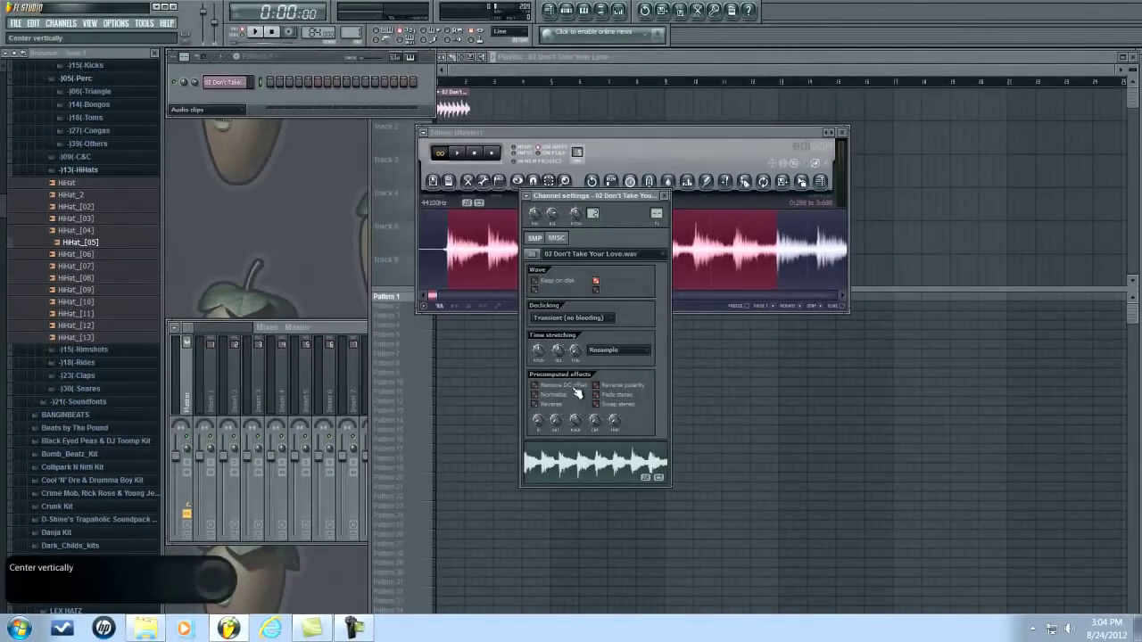
click(618, 351)
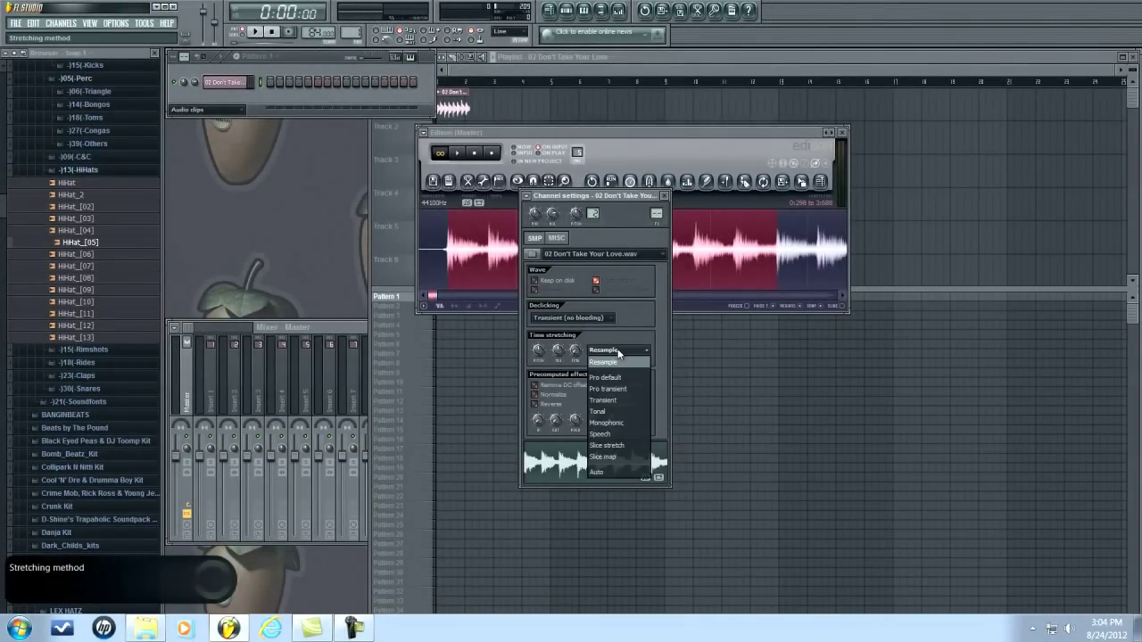
click(614, 412)
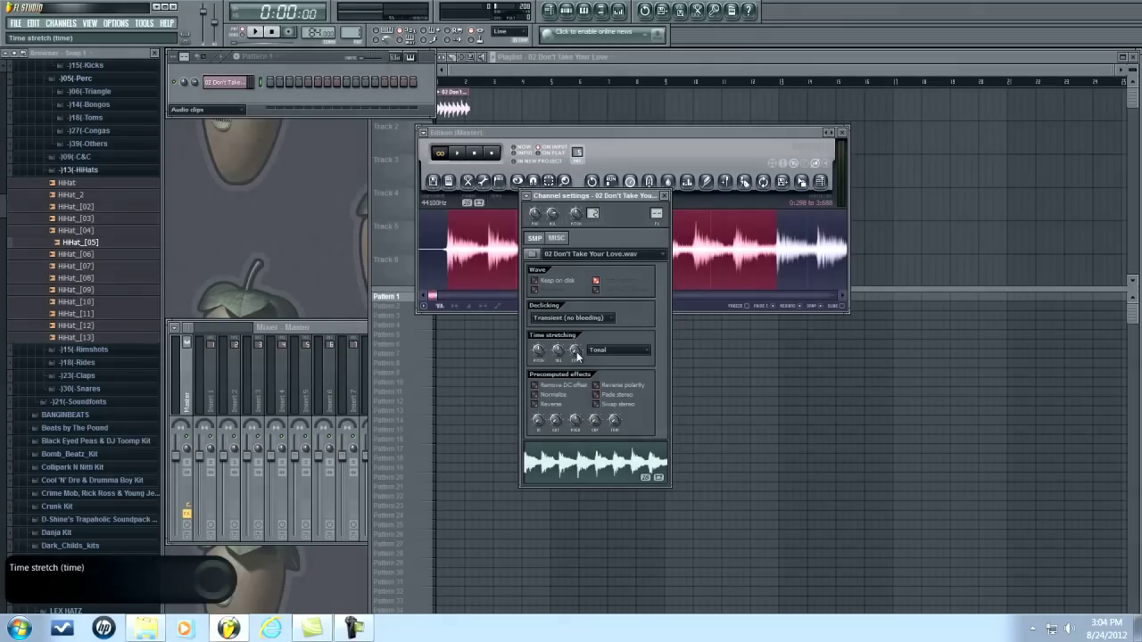
click(464, 109)
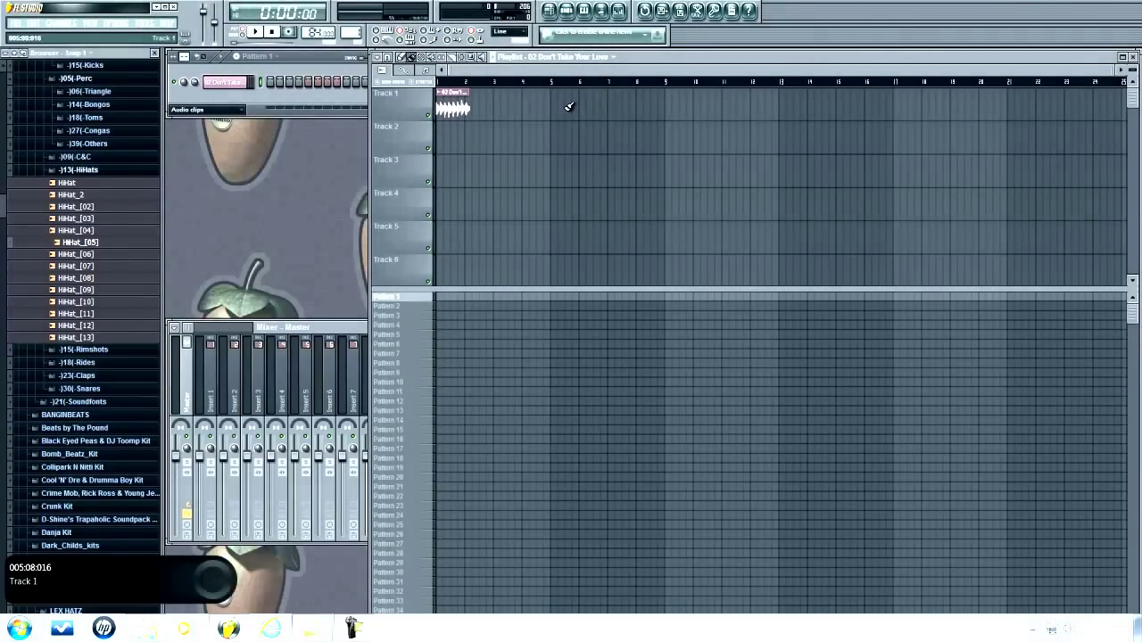
Step: Try time-stretching the audio clip to two bars and play it back in song mode
click(238, 87)
drag(574, 355, 563, 316)
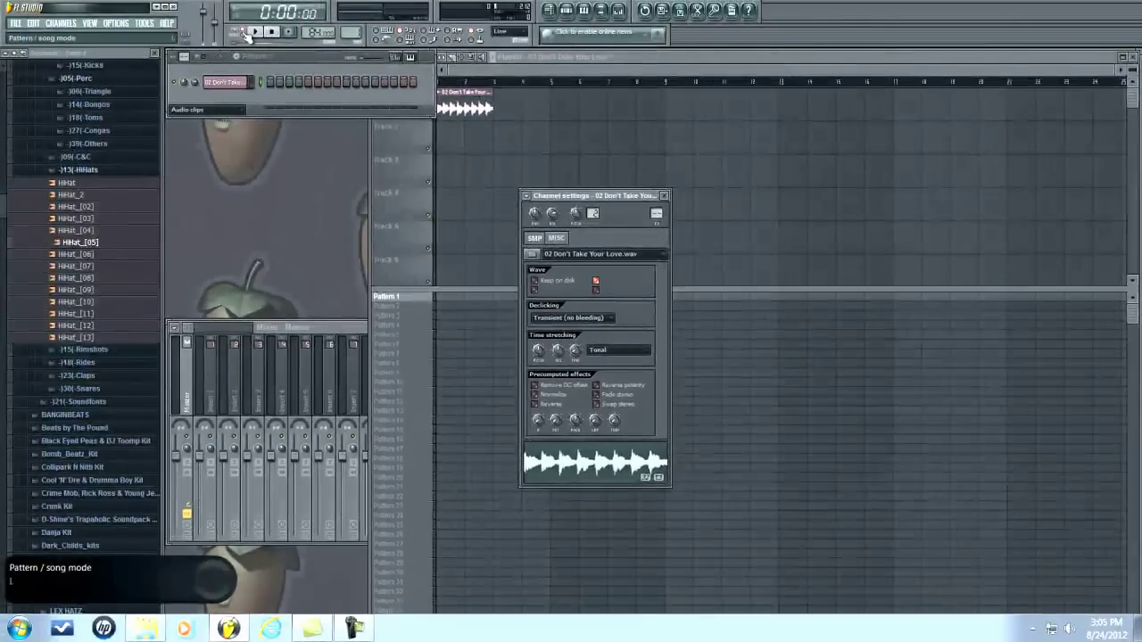
click(256, 33)
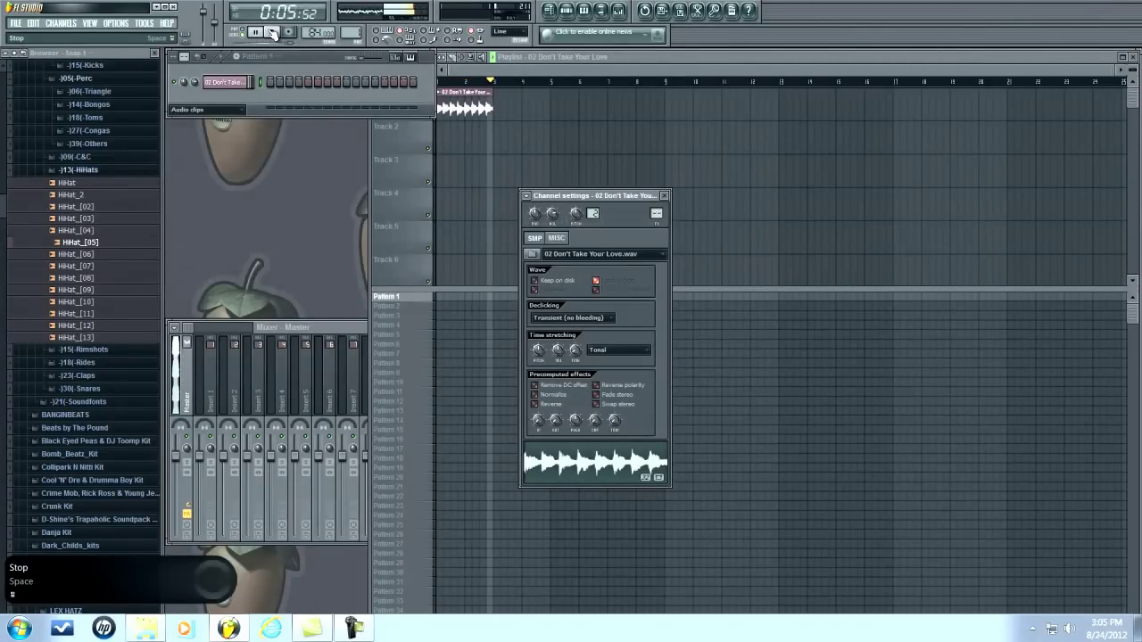
click(273, 33)
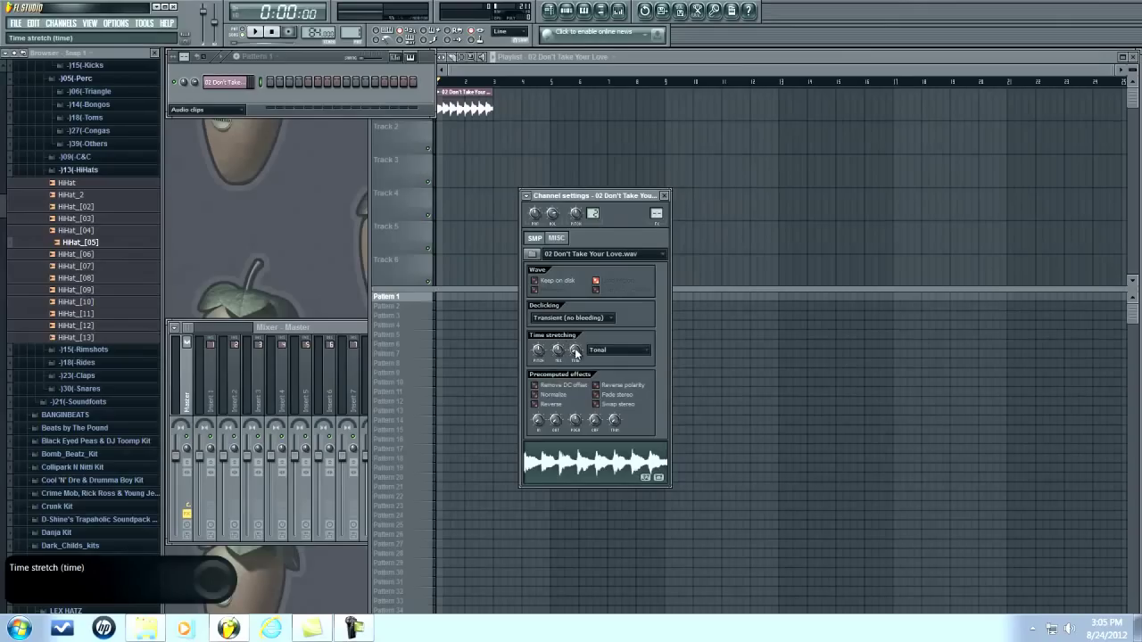
Step: Shorten the audio clip's time stretch so it fills exactly one bar and listen to the result
drag(575, 348, 577, 363)
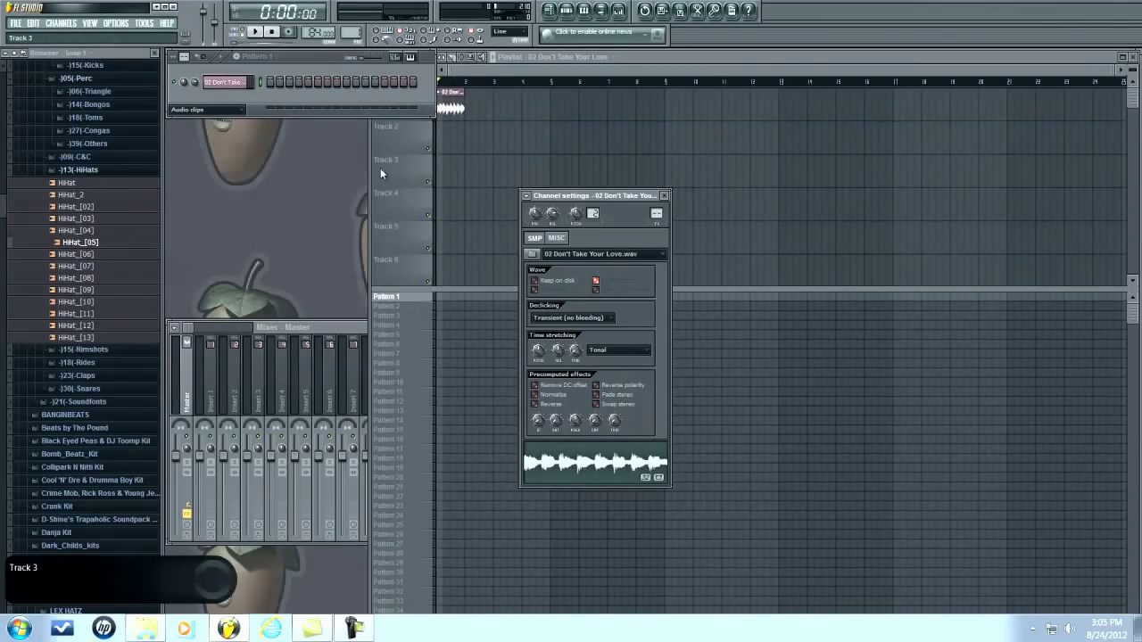
click(254, 32)
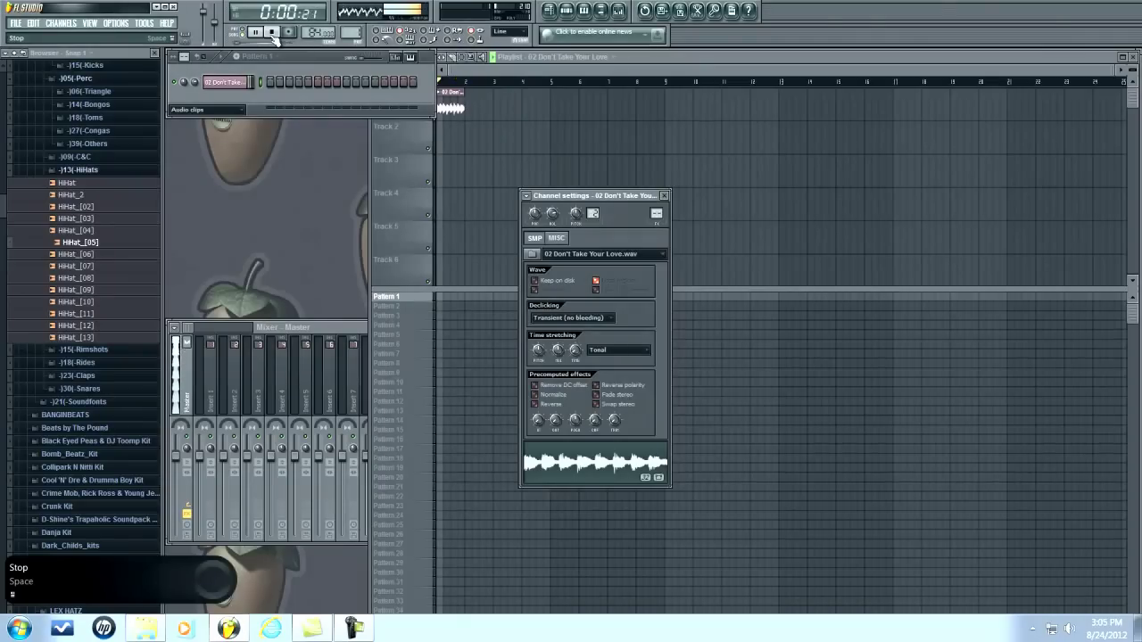
click(273, 36)
Step: Add three more copies of the one-bar clip on Track 1 so that they fill bars 1 to 4
click(471, 97)
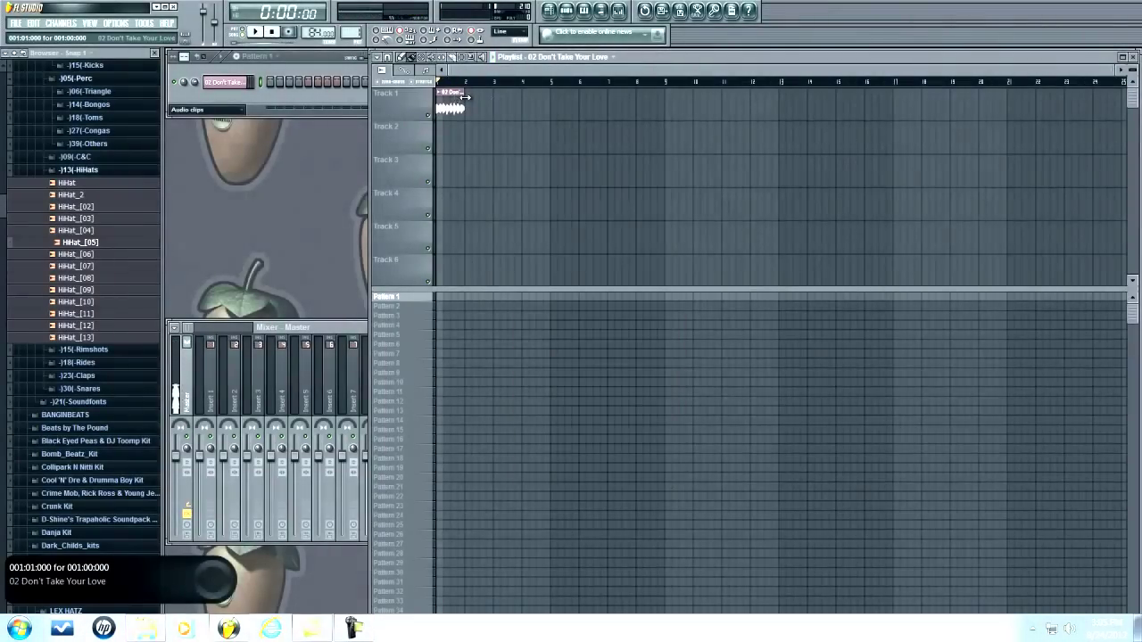
click(470, 96)
click(500, 107)
click(529, 107)
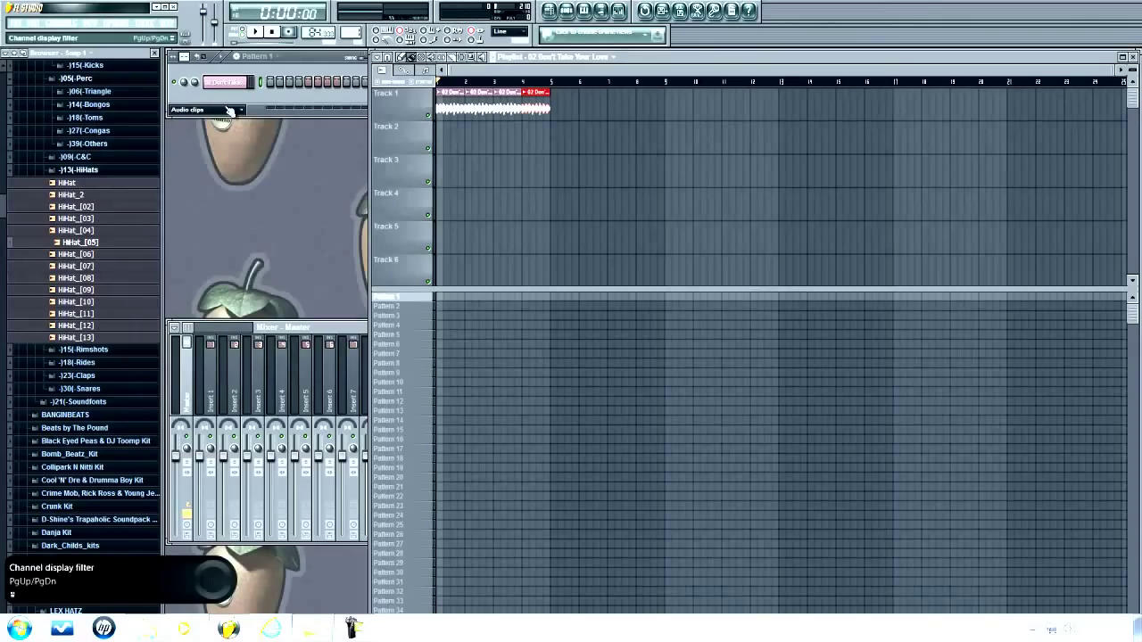
Step: Load the Kick_[02] sample from the Kicks folder as a new channel in the pattern
click(200, 92)
click(79, 169)
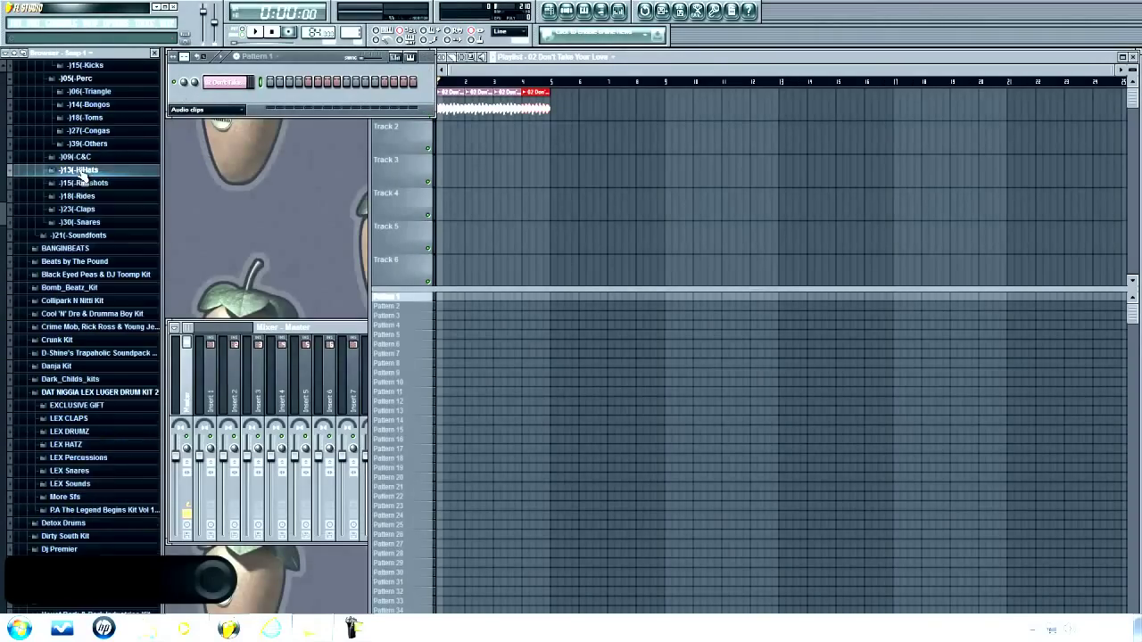
scroll(79, 166, up, 3)
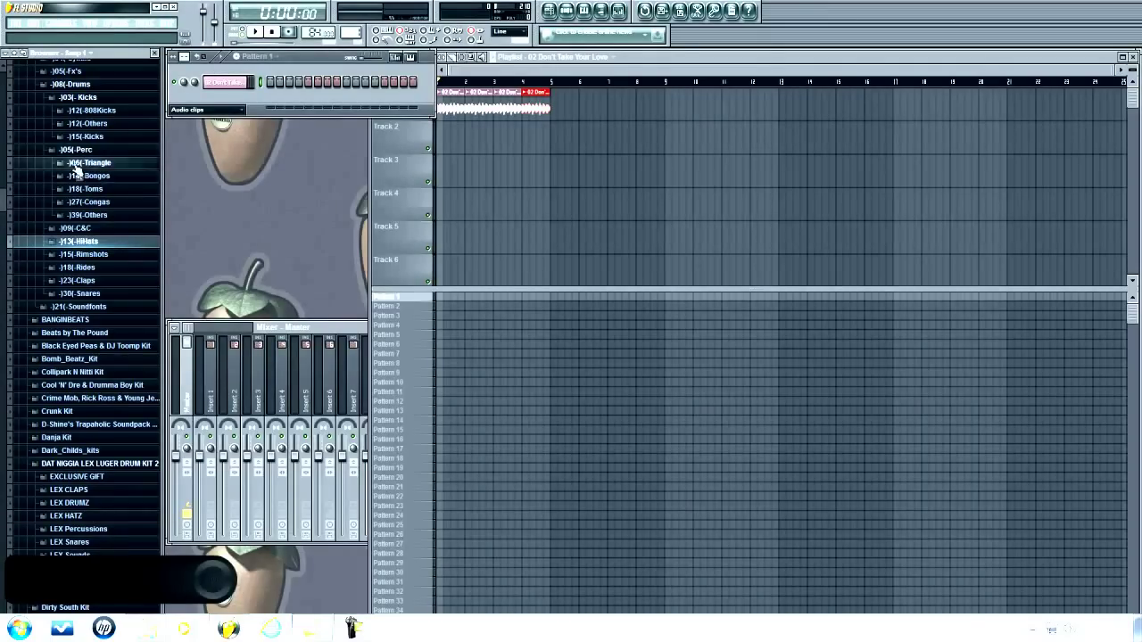
click(89, 137)
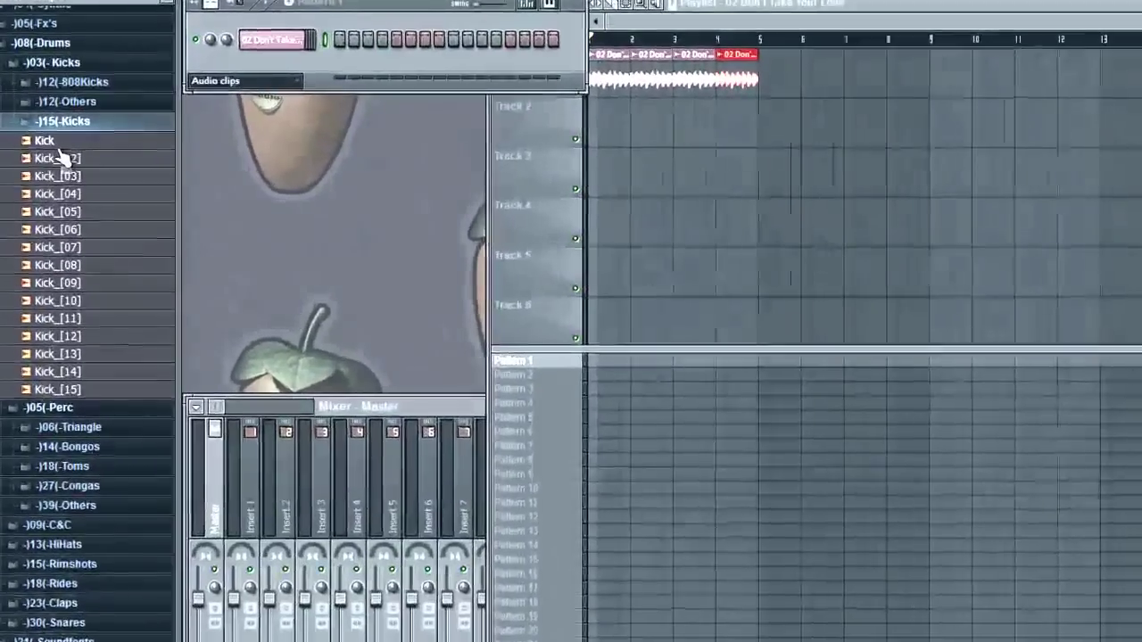
click(79, 160)
drag(60, 162, 264, 64)
click(64, 121)
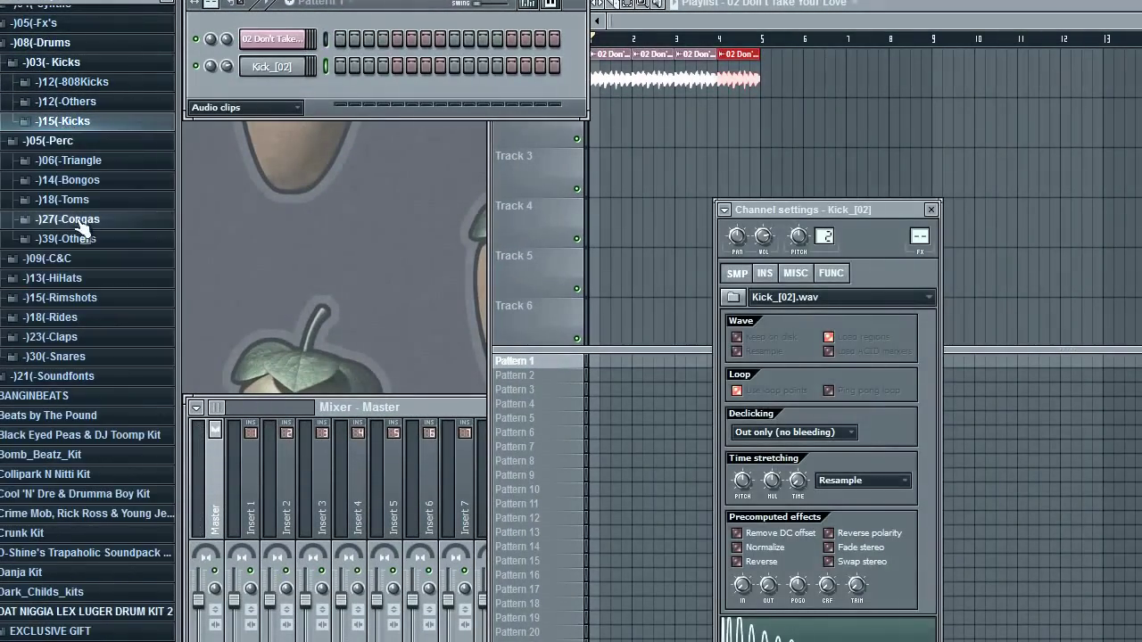
Step: Load the UNDGRND_Snare_[02] sample from the Snares folder as a new channel below the kick
click(77, 357)
drag(78, 366, 268, 97)
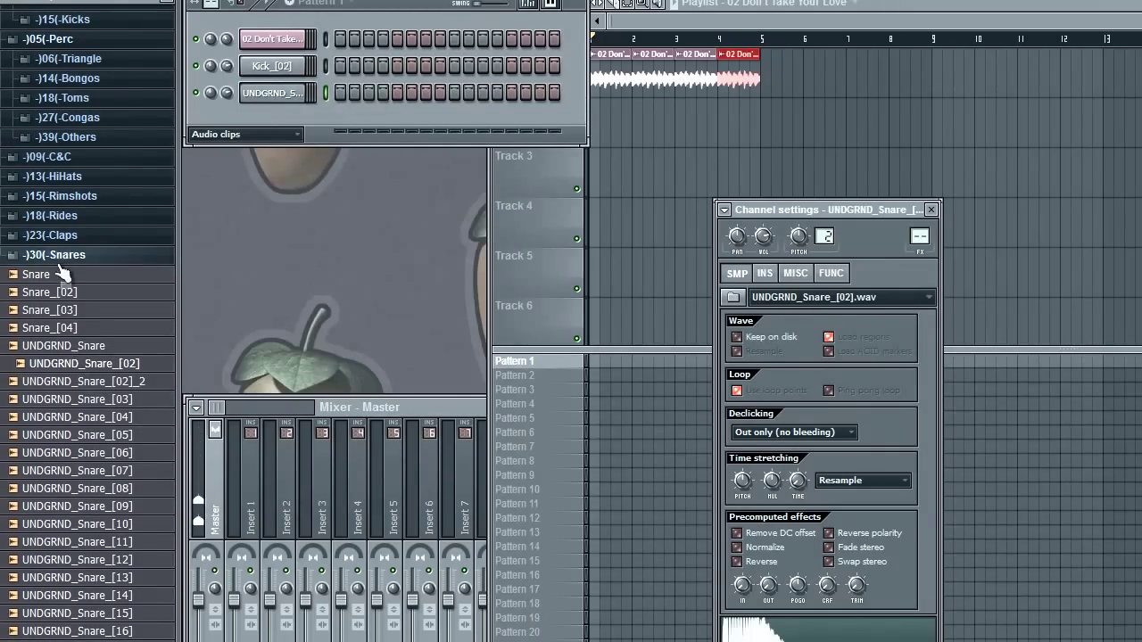
click(57, 255)
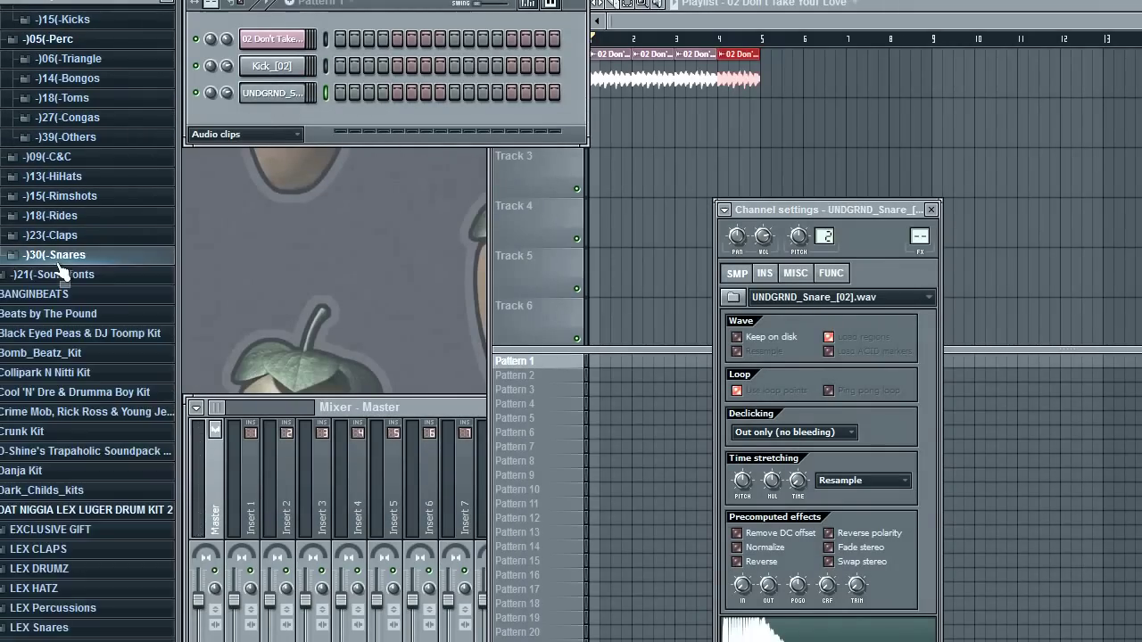
Step: Audition the hi-hats, load HiHat_[05] as a new channel below the snare, and fill each 2 steps of it
click(71, 178)
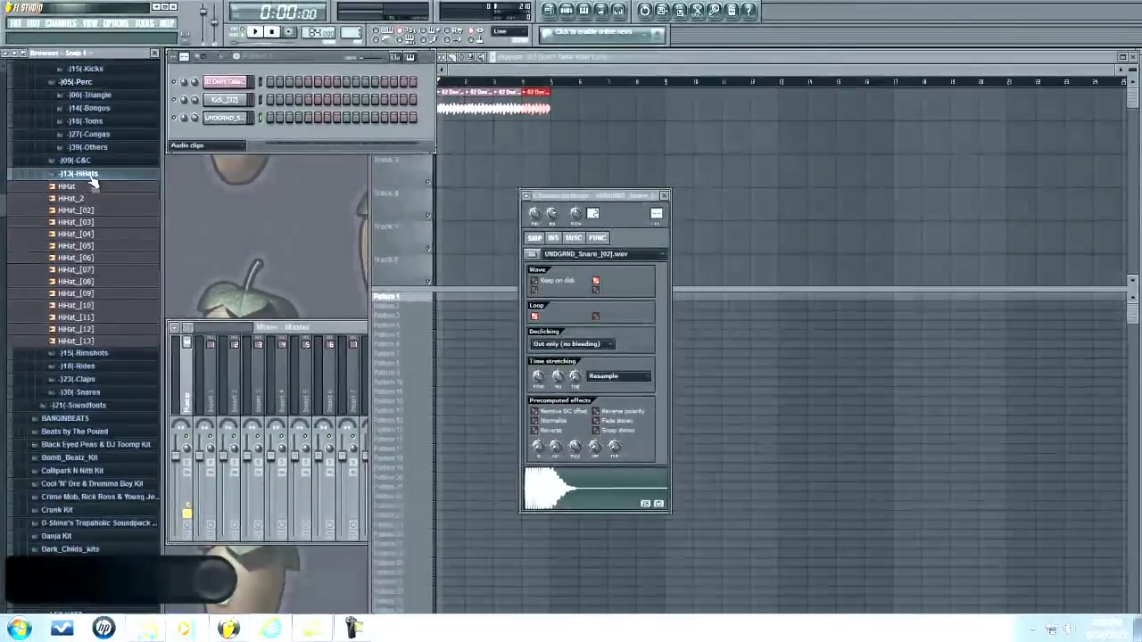
click(76, 234)
click(82, 258)
click(77, 246)
drag(76, 246, 230, 142)
right_click(241, 135)
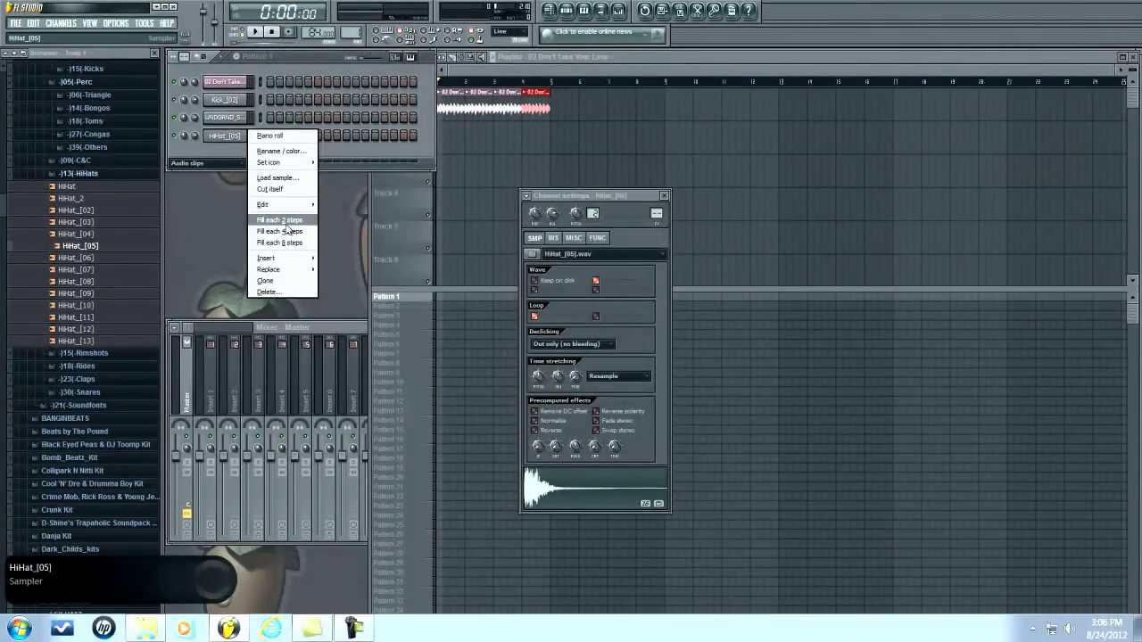
click(285, 223)
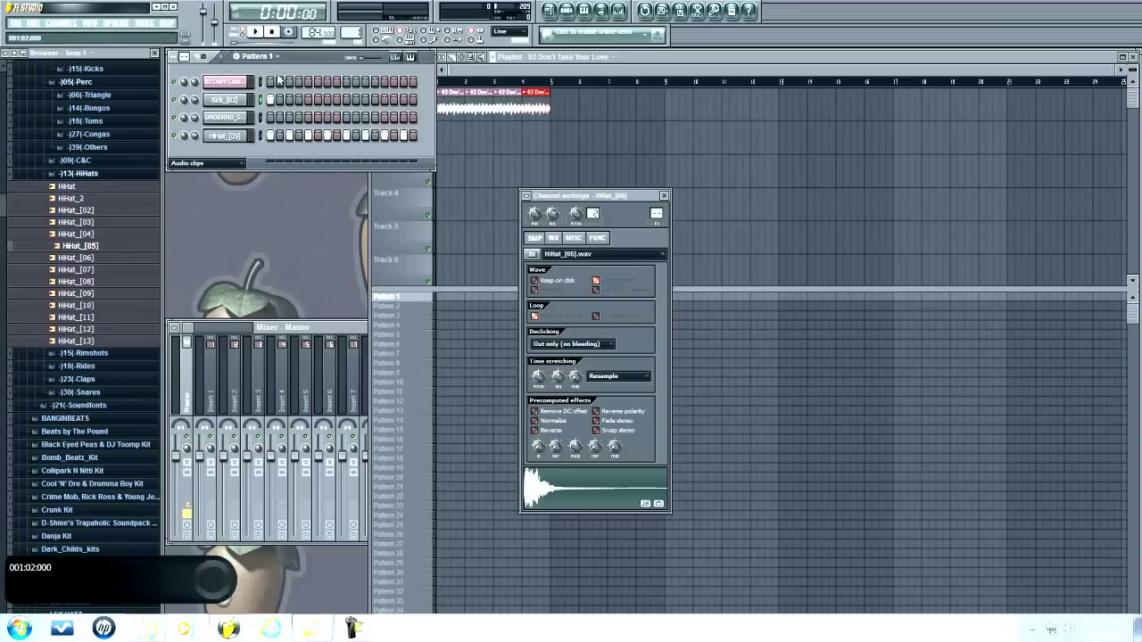
Step: Complete the kick pattern and snares on steps 5 and 13 during playback, and lower the hi-hat channel's volume to about 68%
click(255, 33)
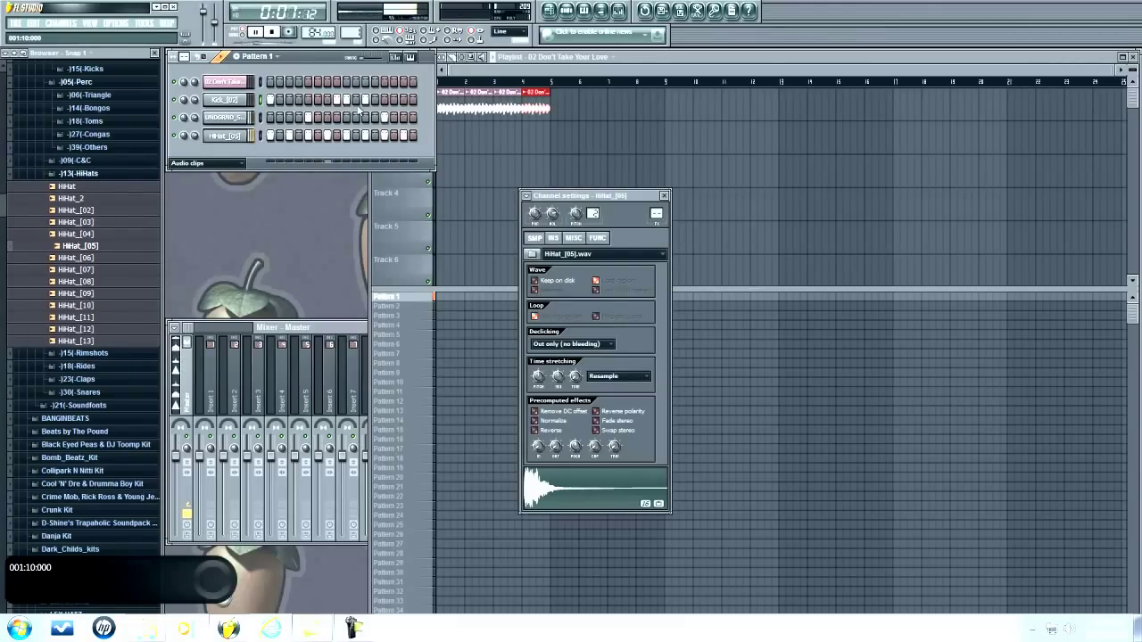
click(402, 100)
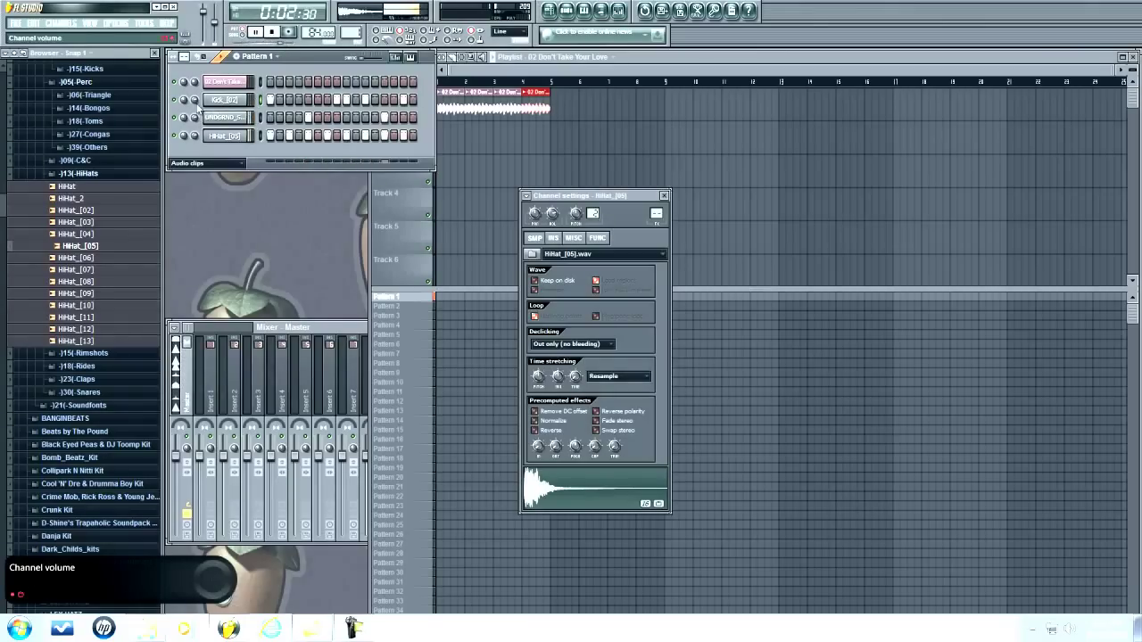
drag(195, 135, 204, 159)
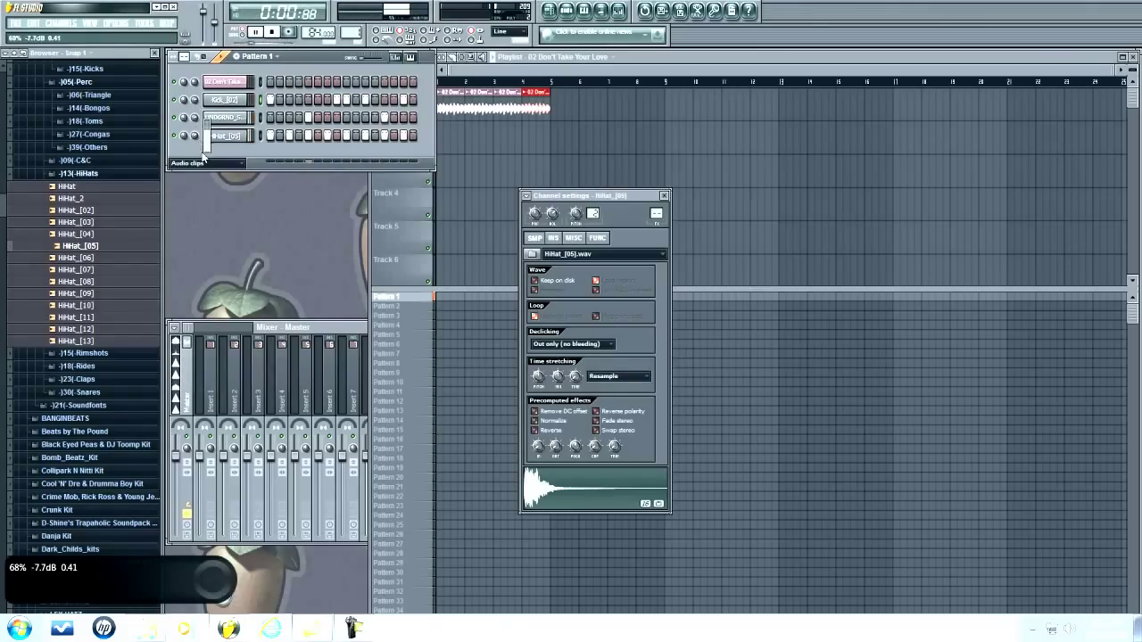
click(272, 33)
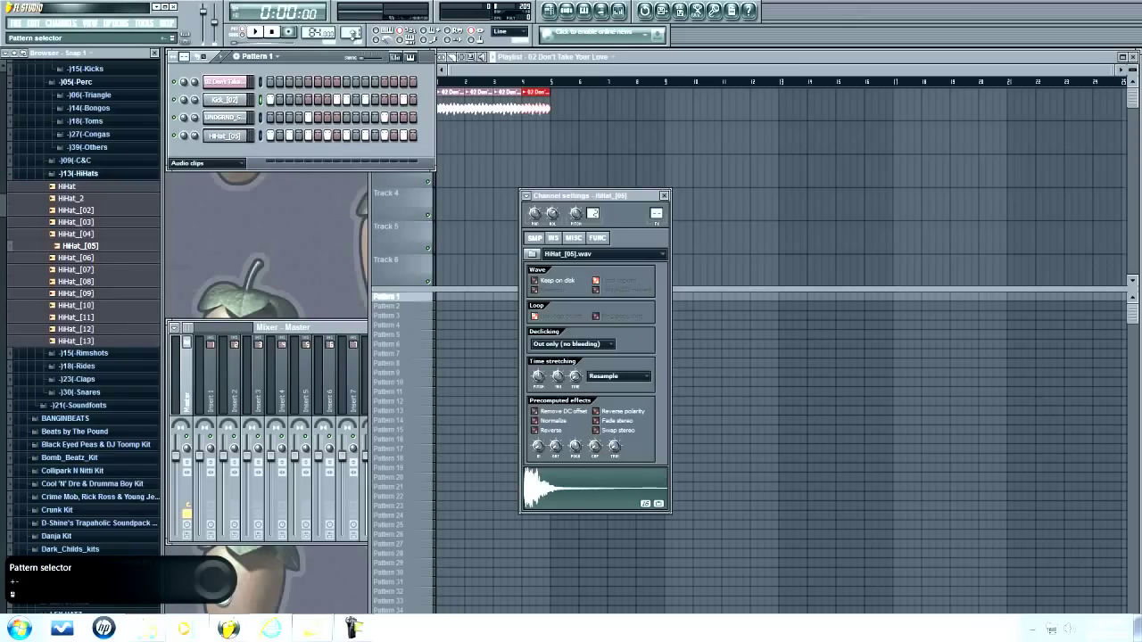
click(351, 34)
scroll(350, 25, up, 3)
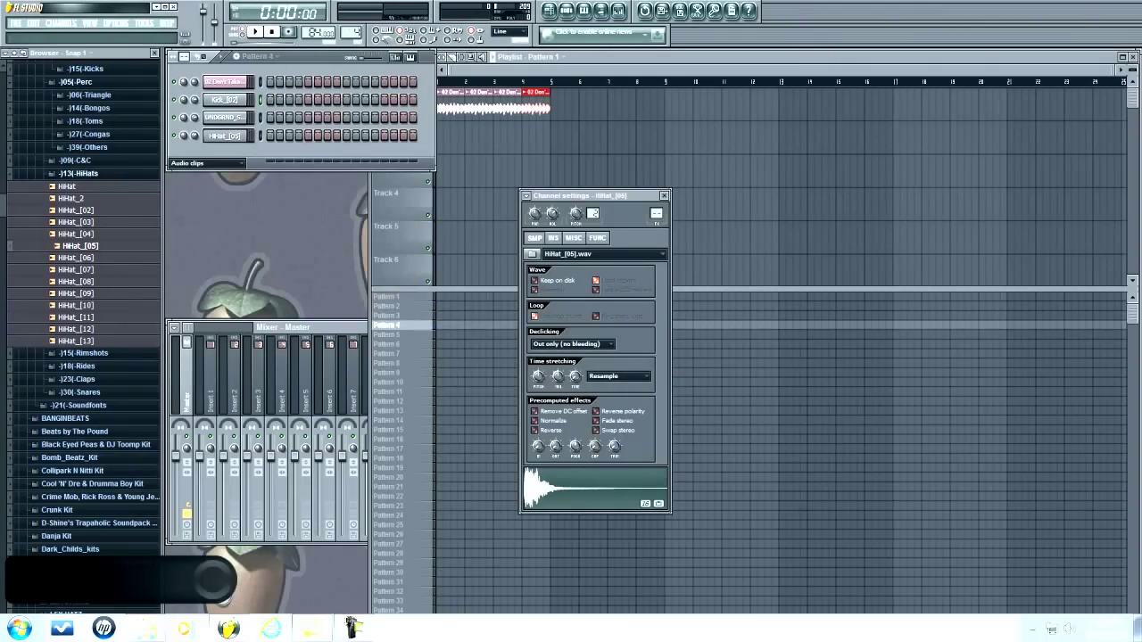
scroll(351, 33, down, 3)
scroll(351, 33, up, 3)
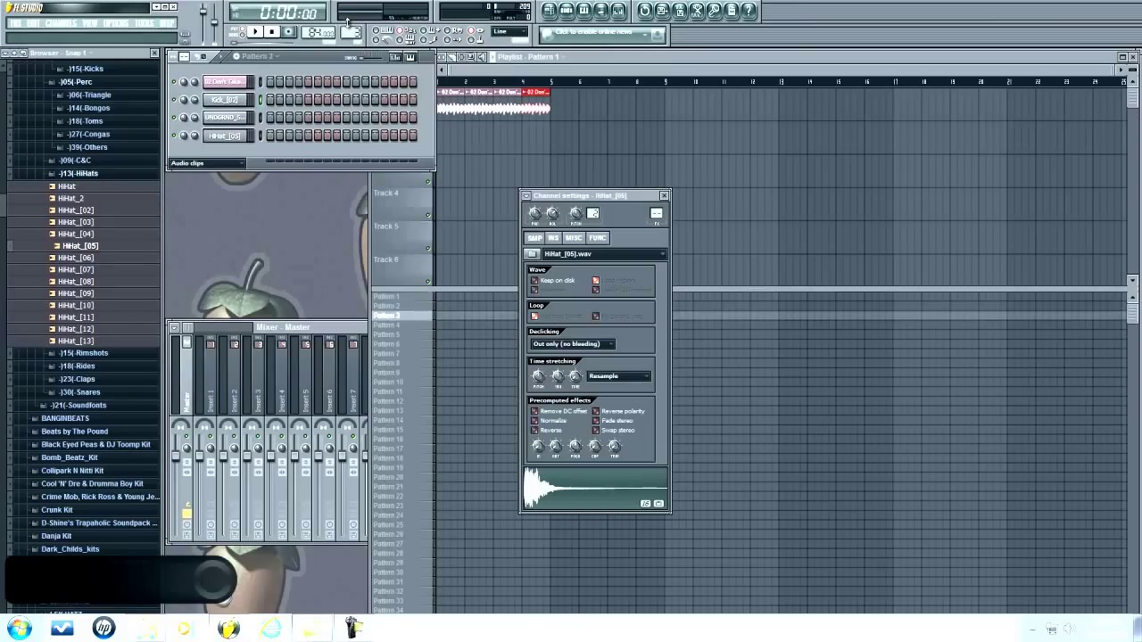
scroll(351, 33, up, 1)
scroll(351, 33, down, 4)
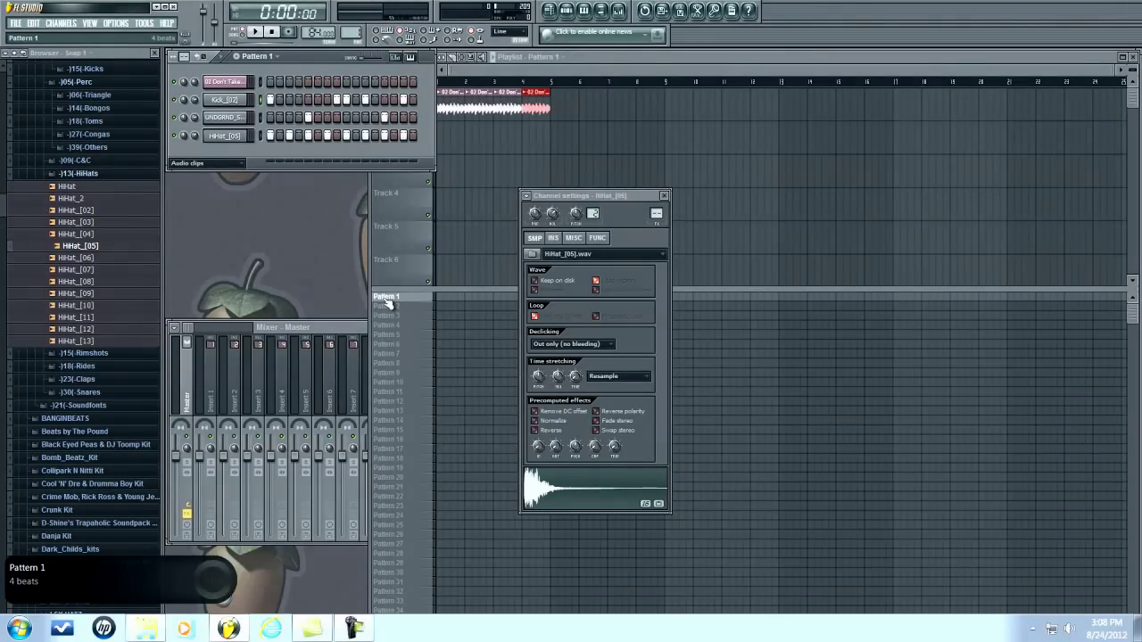
right_click(387, 303)
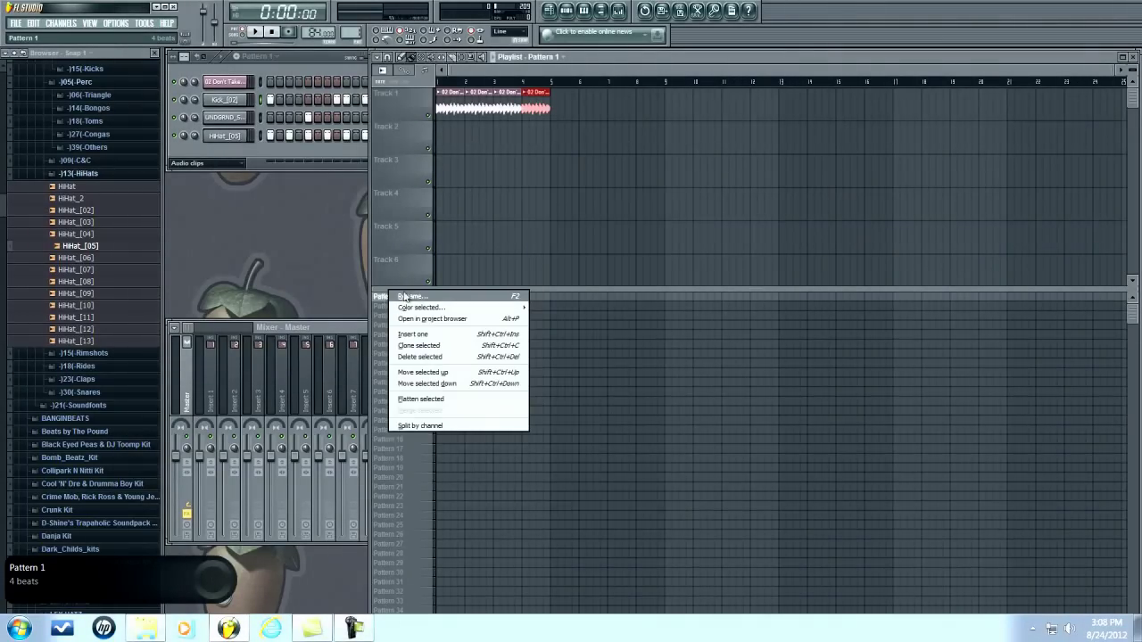
click(370, 284)
click(329, 152)
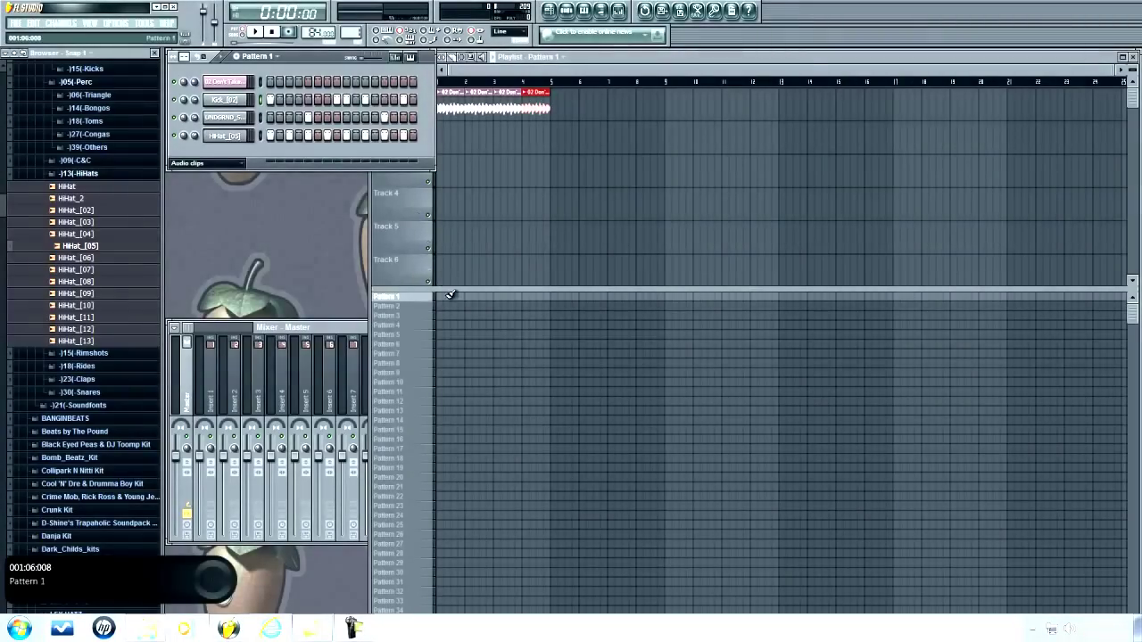
Step: Paint Pattern 1 across bars 1 to 4 of the playlist and play the arrangement in song mode
drag(437, 295, 546, 295)
click(256, 33)
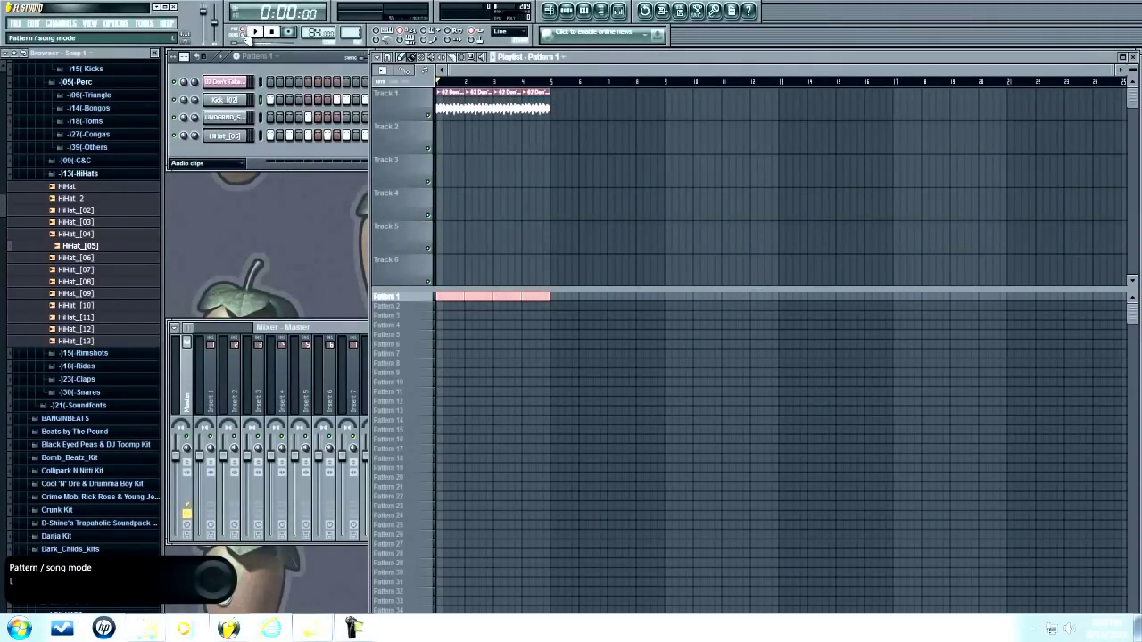
click(195, 83)
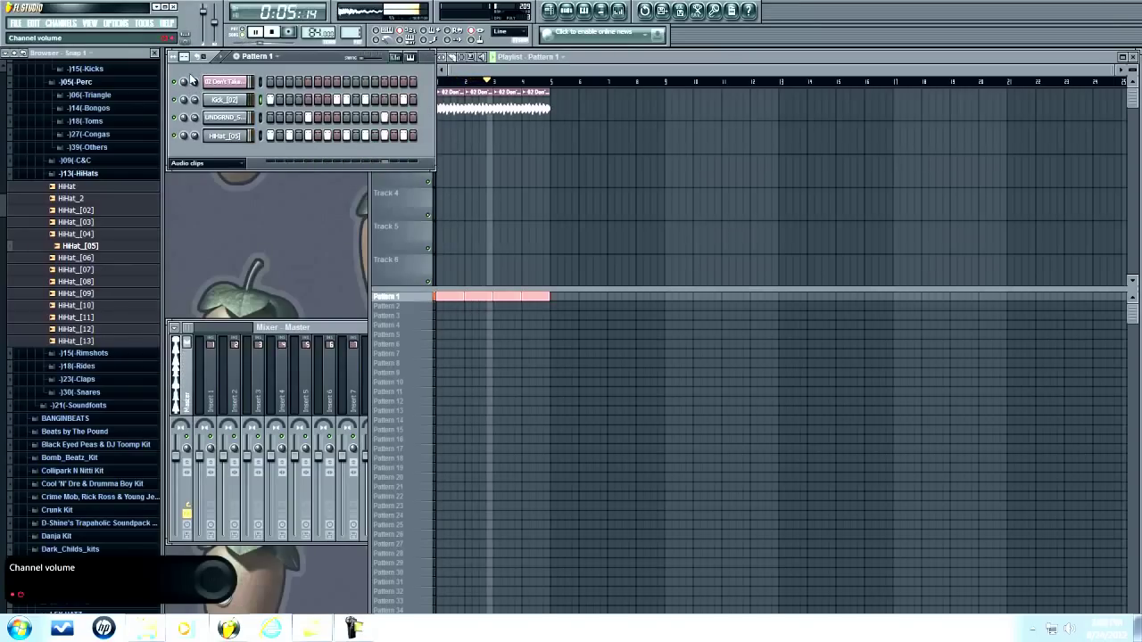
click(272, 32)
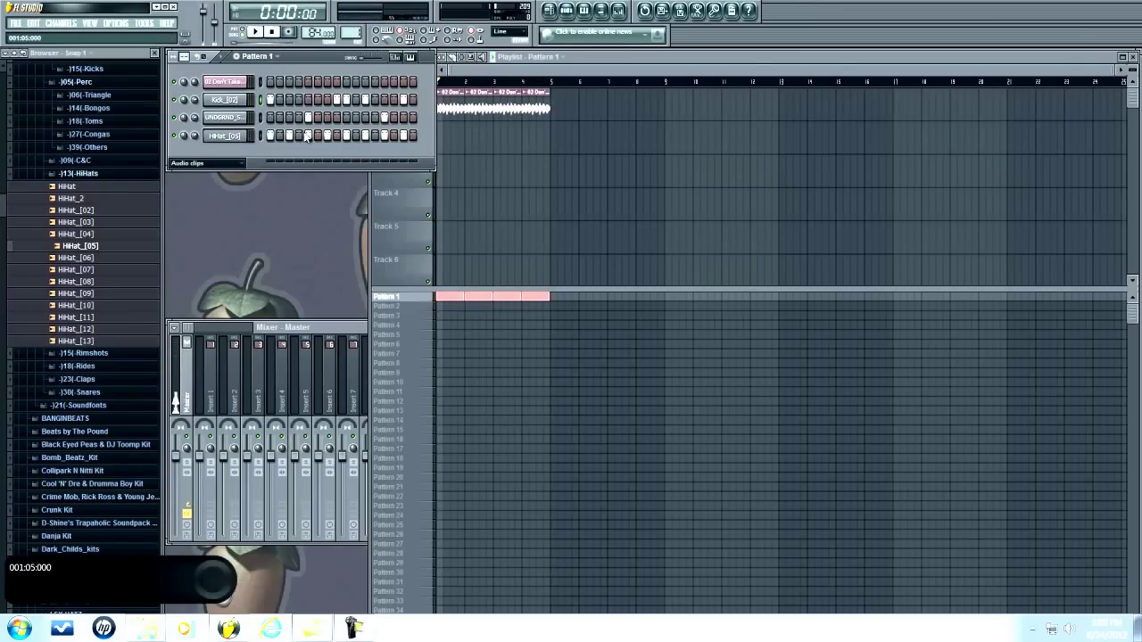
Step: Remove Pattern 1 from bars 2 and 4 and make Pattern 2 a drum variation with extra hi-hats on its final steps
click(393, 300)
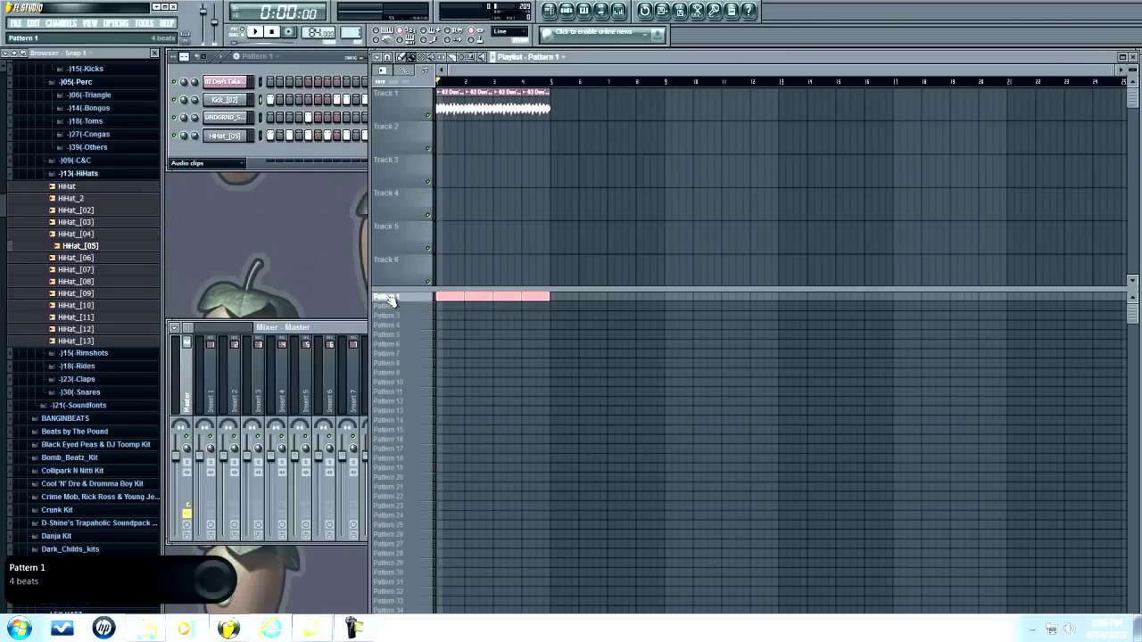
click(390, 304)
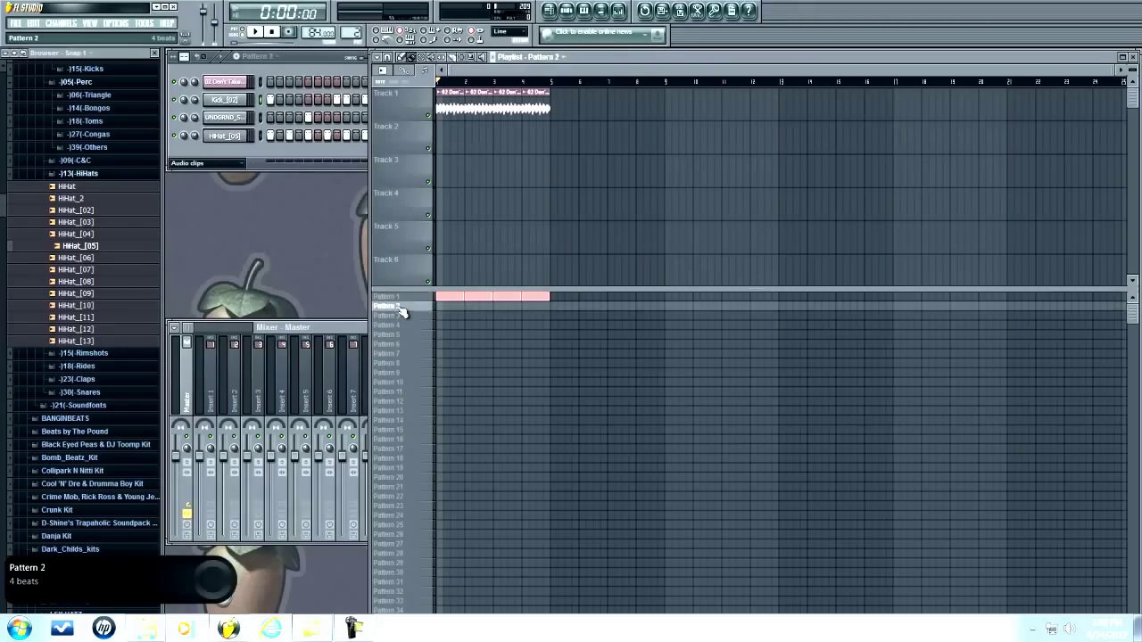
right_click(472, 301)
right_click(535, 300)
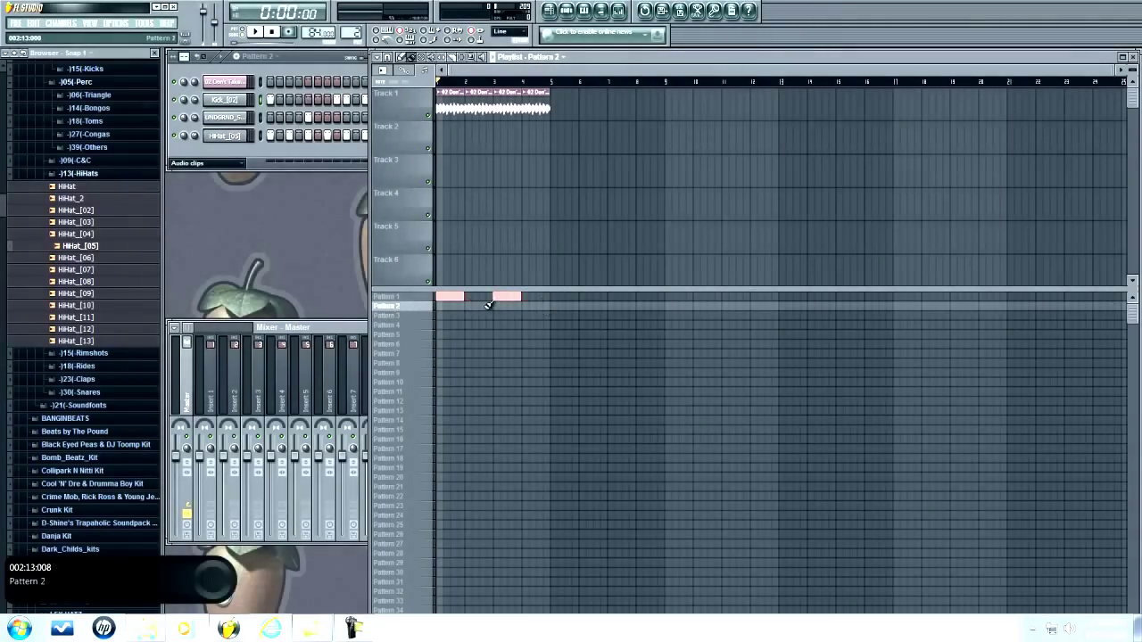
click(336, 153)
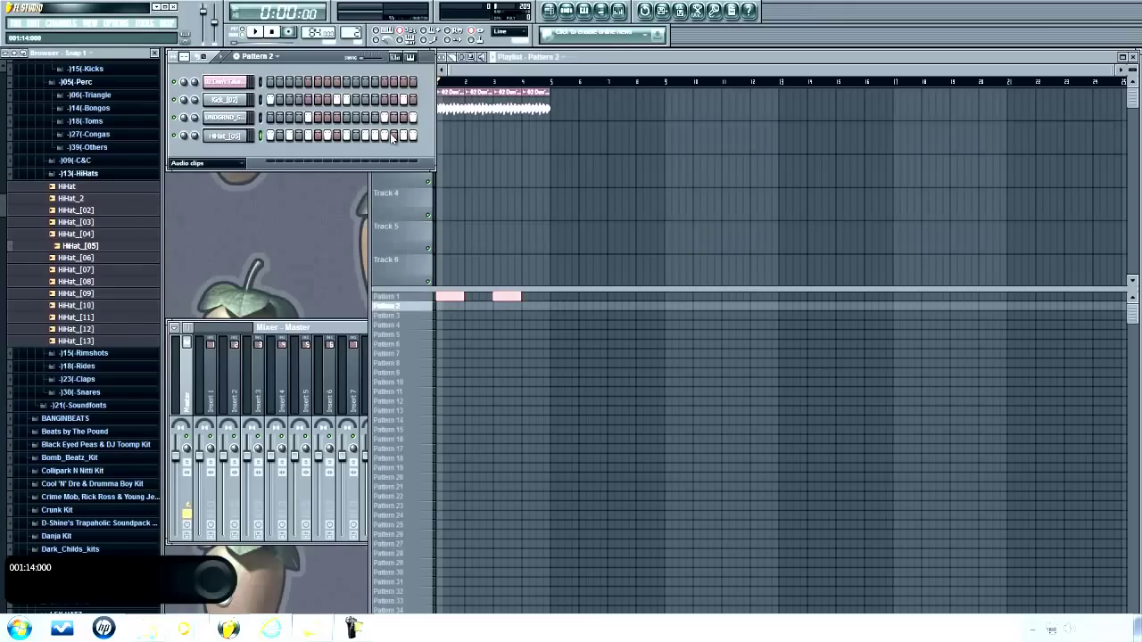
Step: Place Pattern 2 in bars 2 and 4 of the playlist and play back the alternating patterns
click(473, 306)
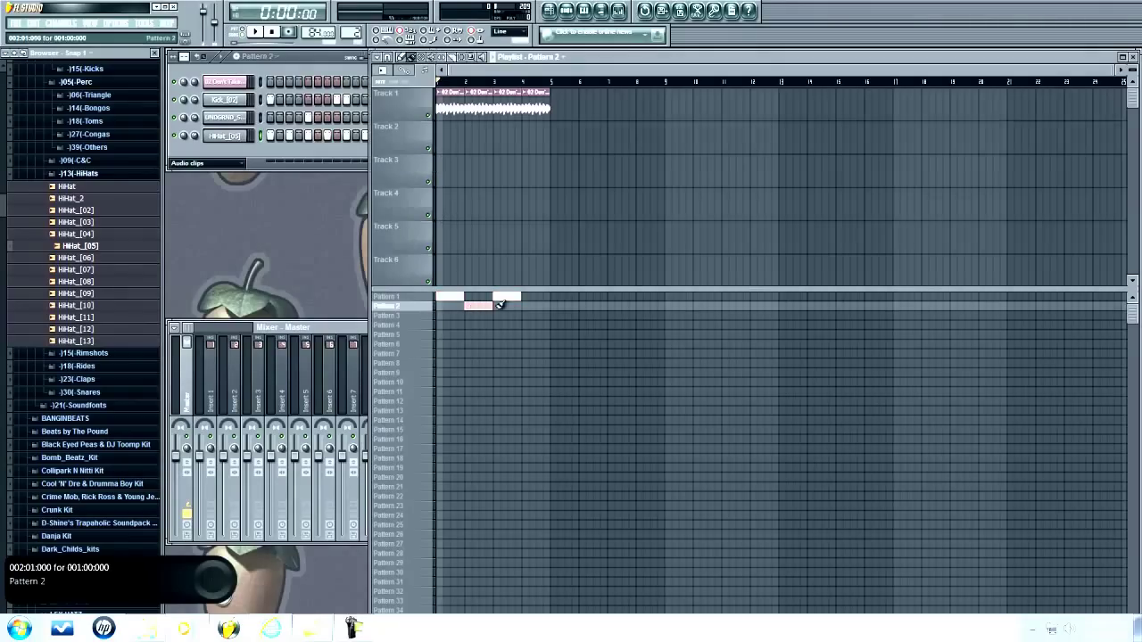
click(523, 306)
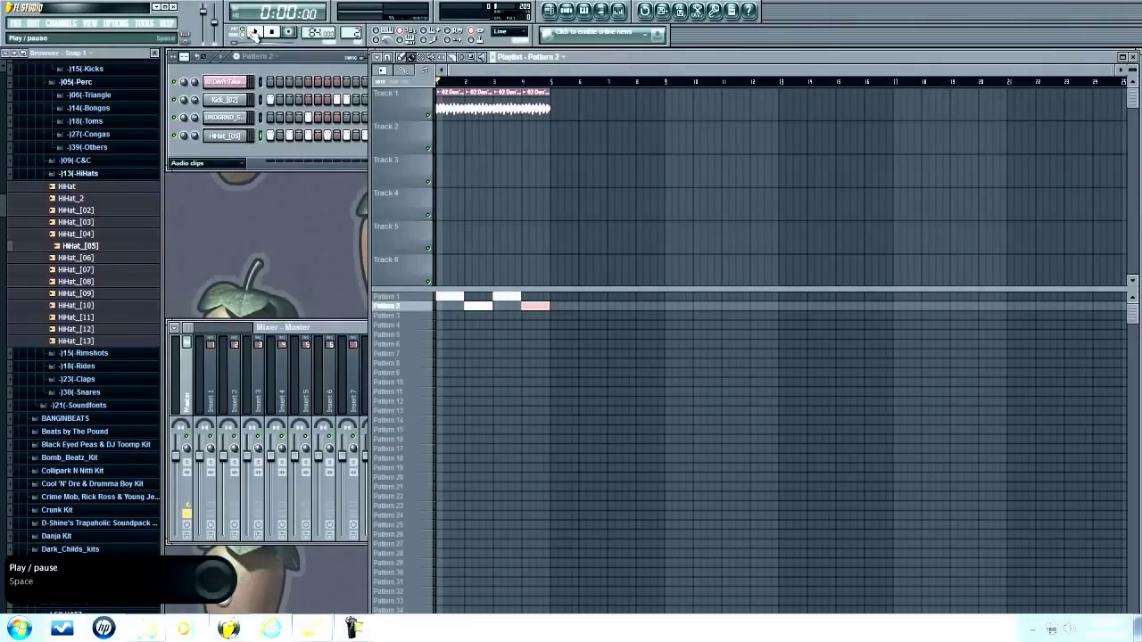
click(255, 33)
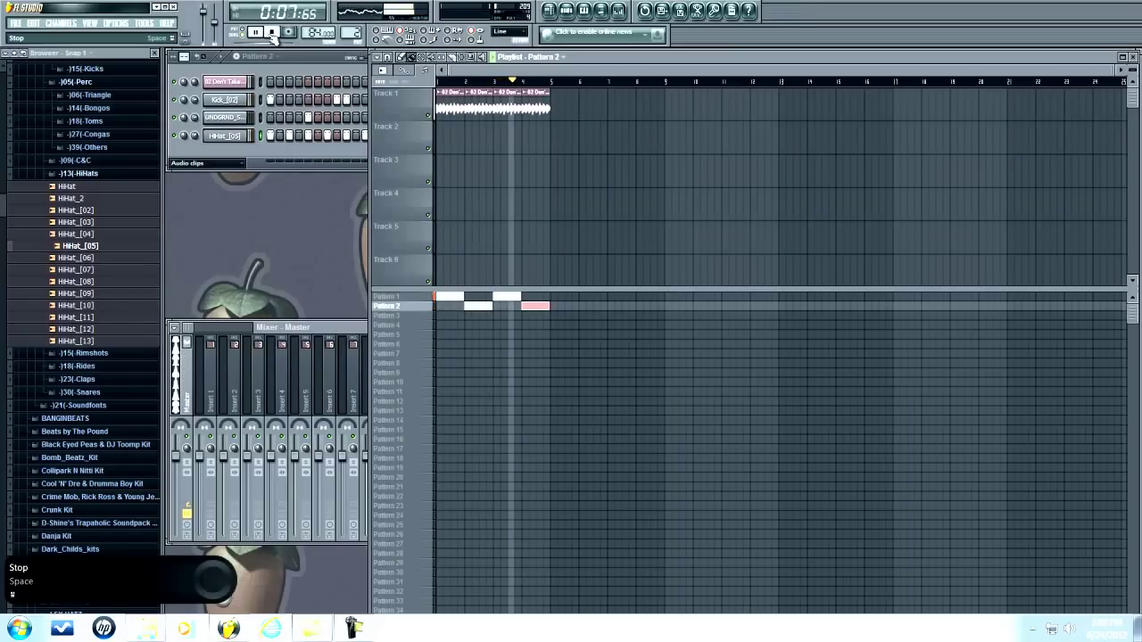
click(272, 33)
click(315, 58)
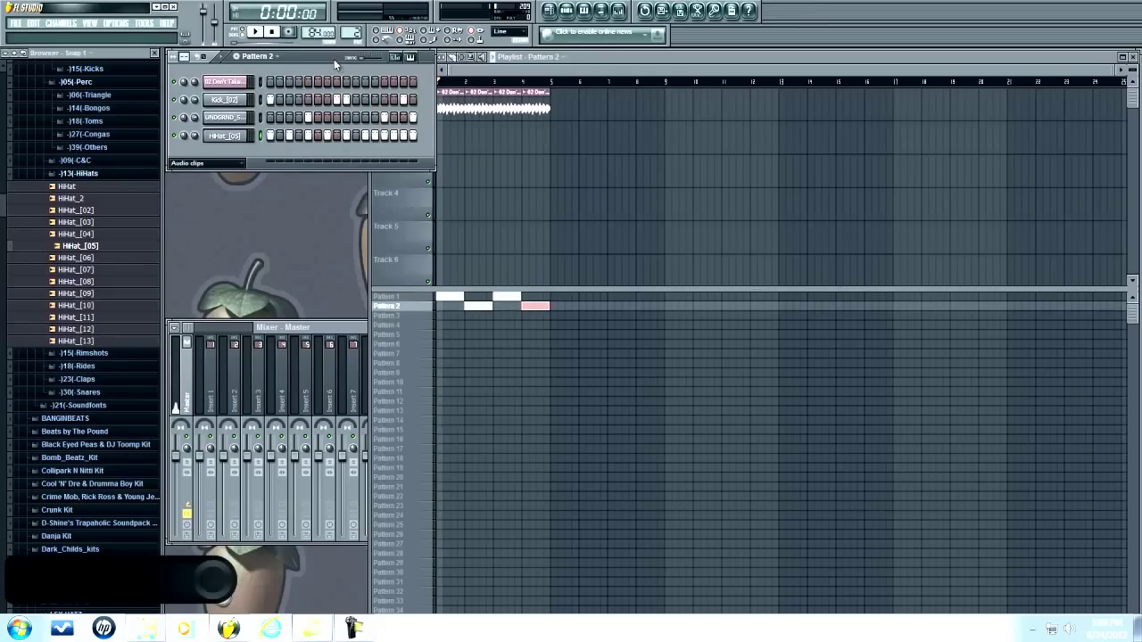
click(464, 78)
click(696, 13)
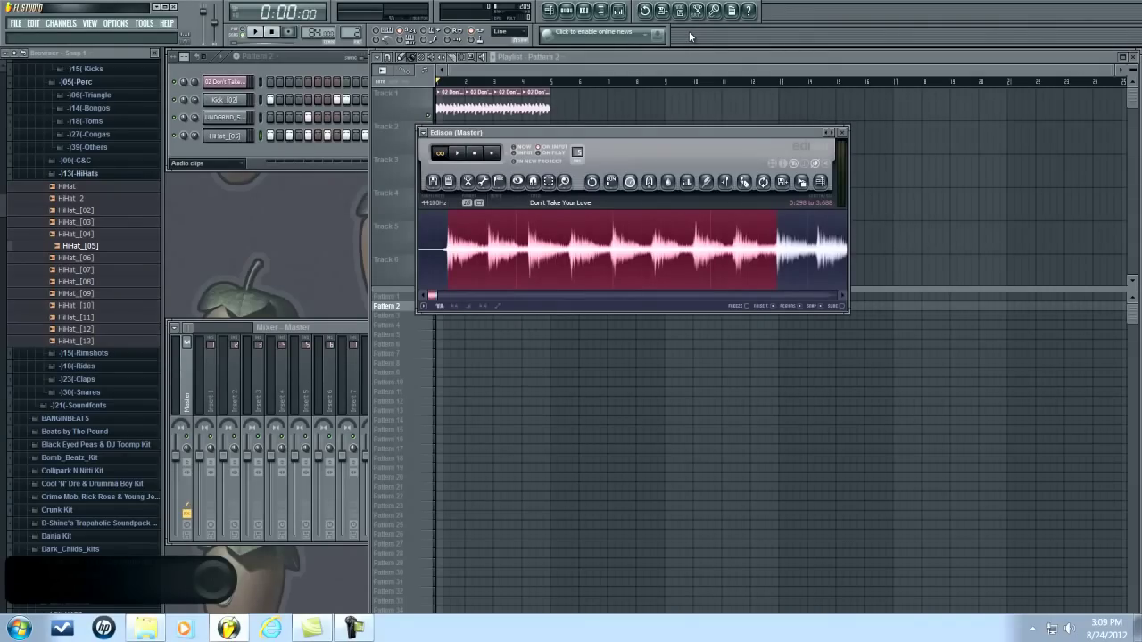
click(582, 68)
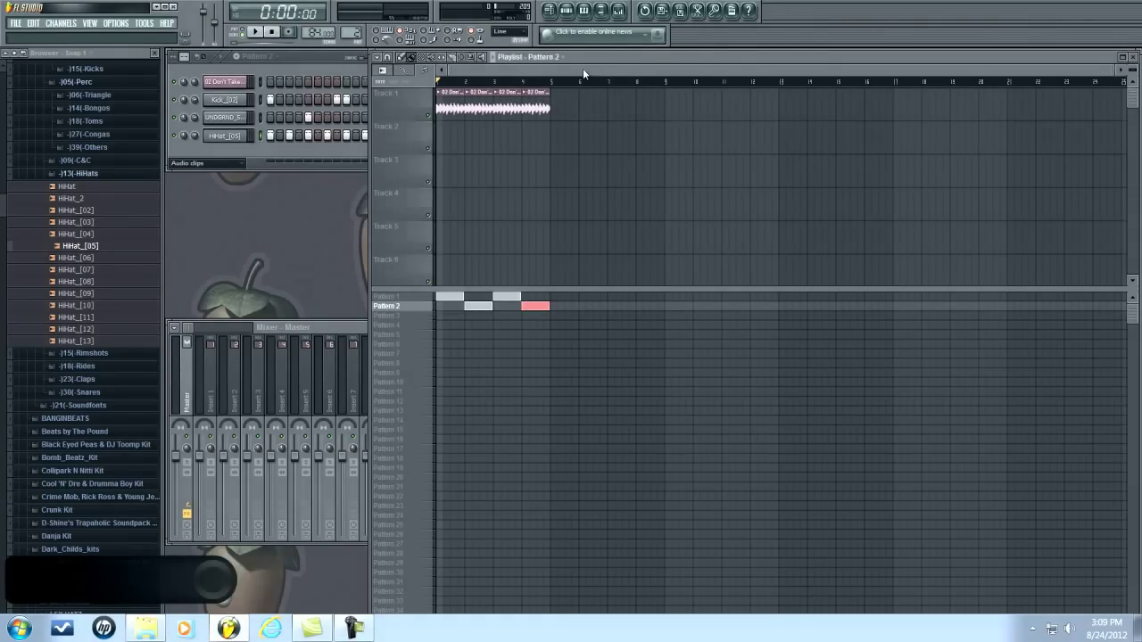
Step: Slice the first "Don't Take Your Love" clip on Track 1 in half at the middle of bar 1
scroll(483, 82, up, 2)
scroll(483, 83, up, 2)
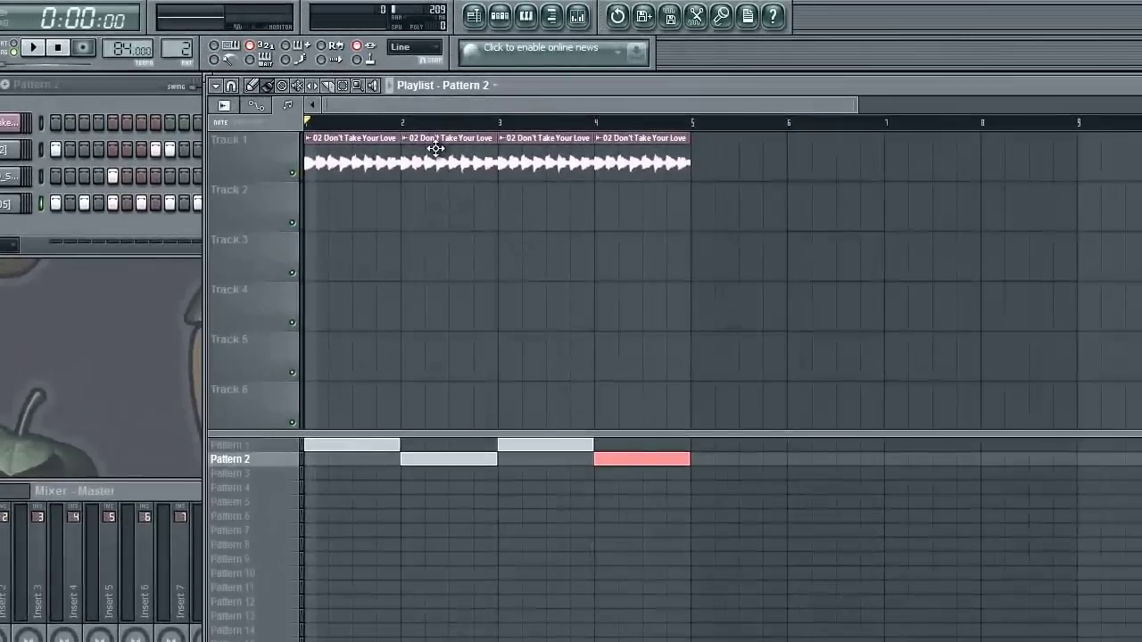
click(232, 86)
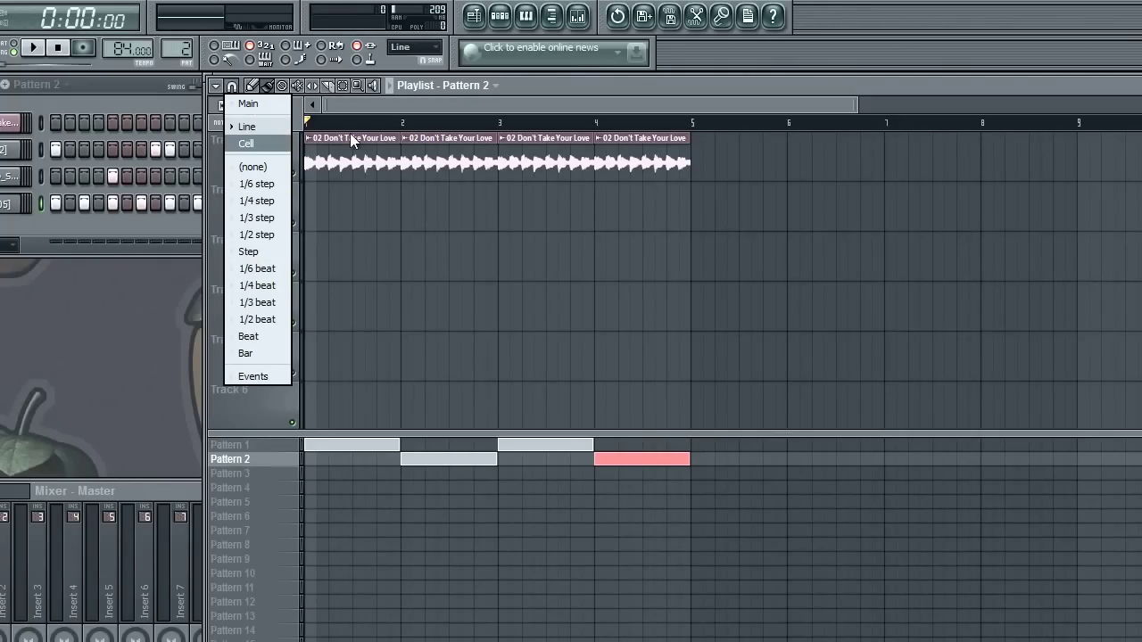
key(Down)
click(328, 88)
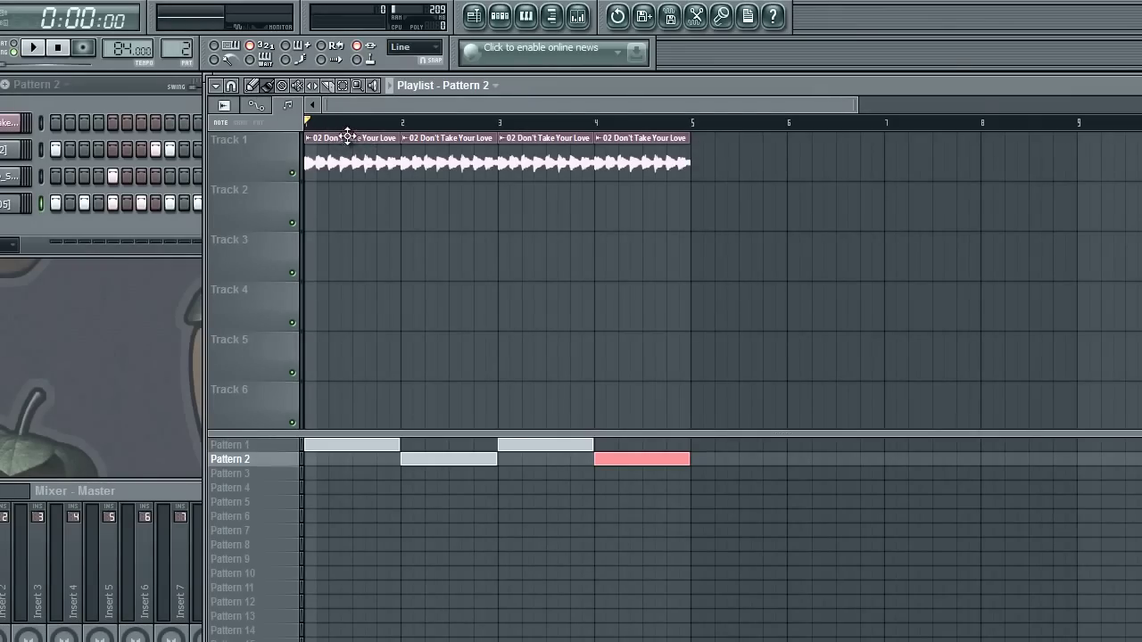
click(331, 88)
click(357, 187)
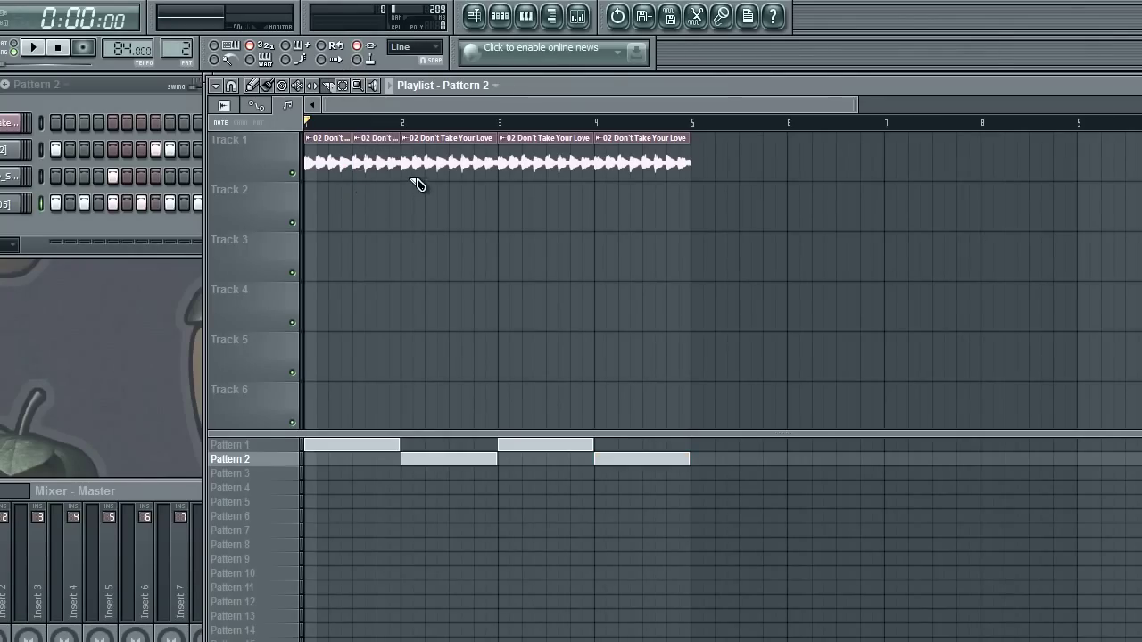
Step: Try repositioning the sliced clip's second half at bar 6, and delete the extra piece there after playback
click(254, 86)
click(367, 141)
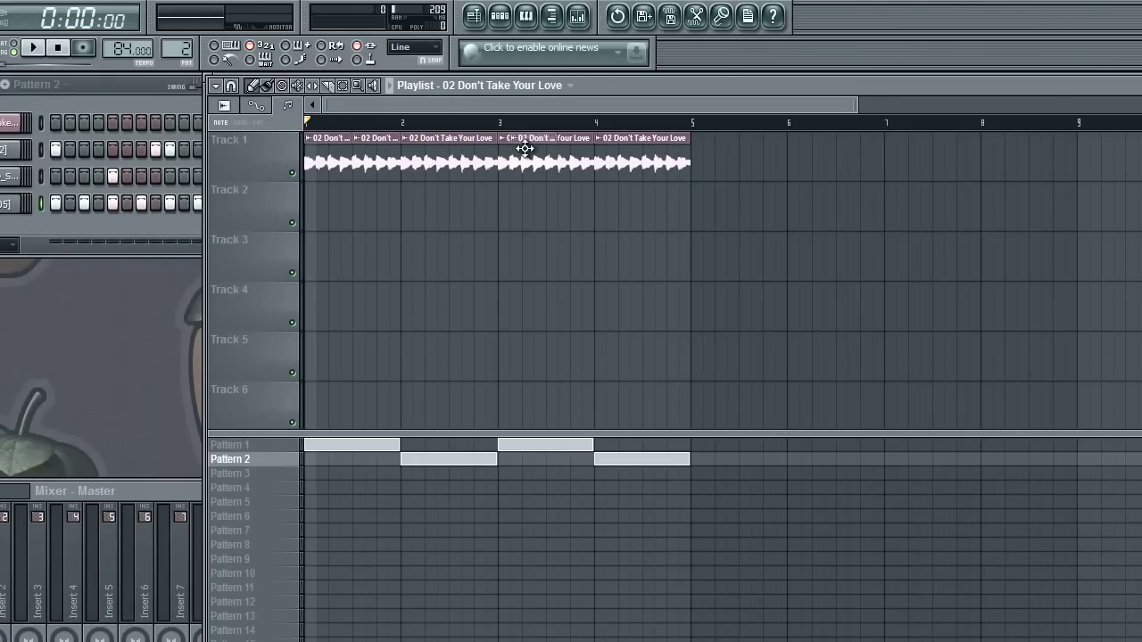
click(375, 263)
right_click(374, 262)
drag(367, 161, 803, 158)
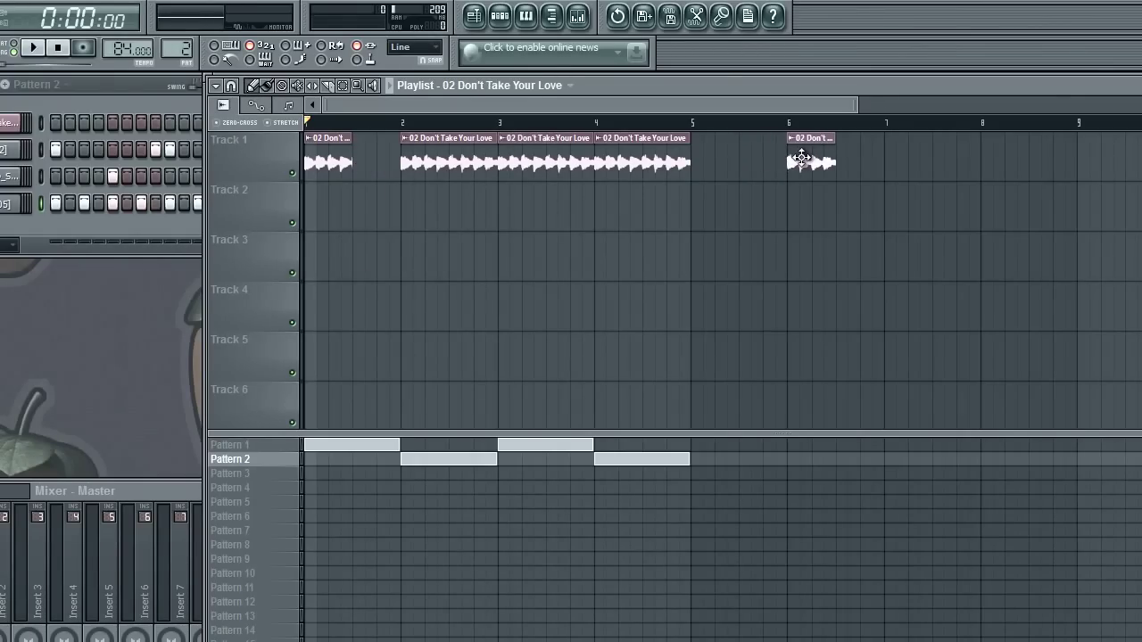
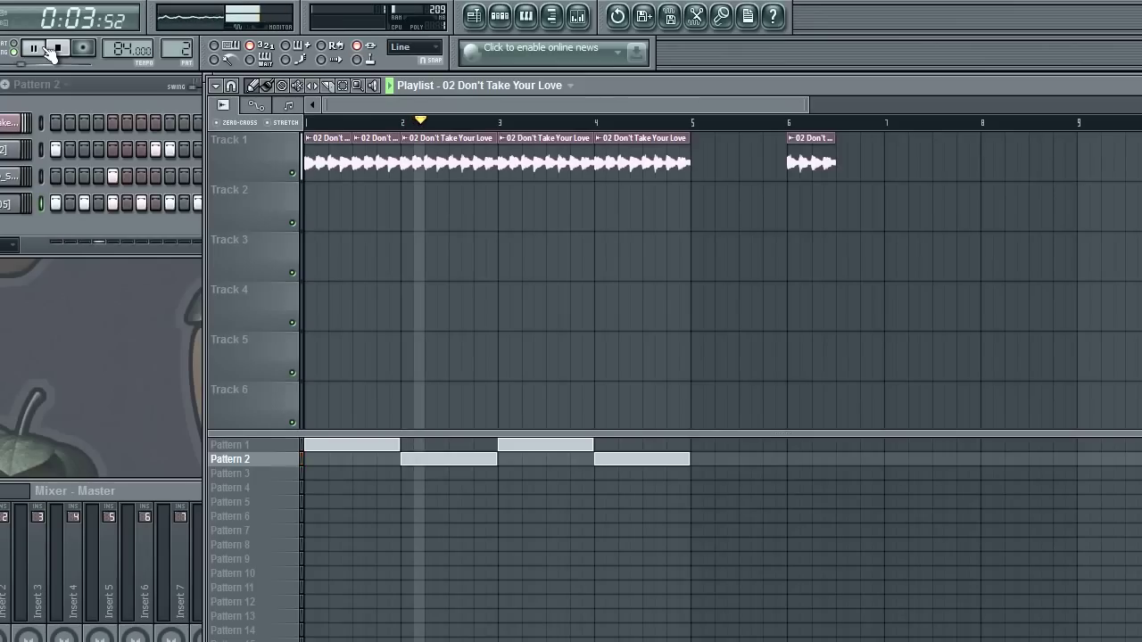
click(57, 50)
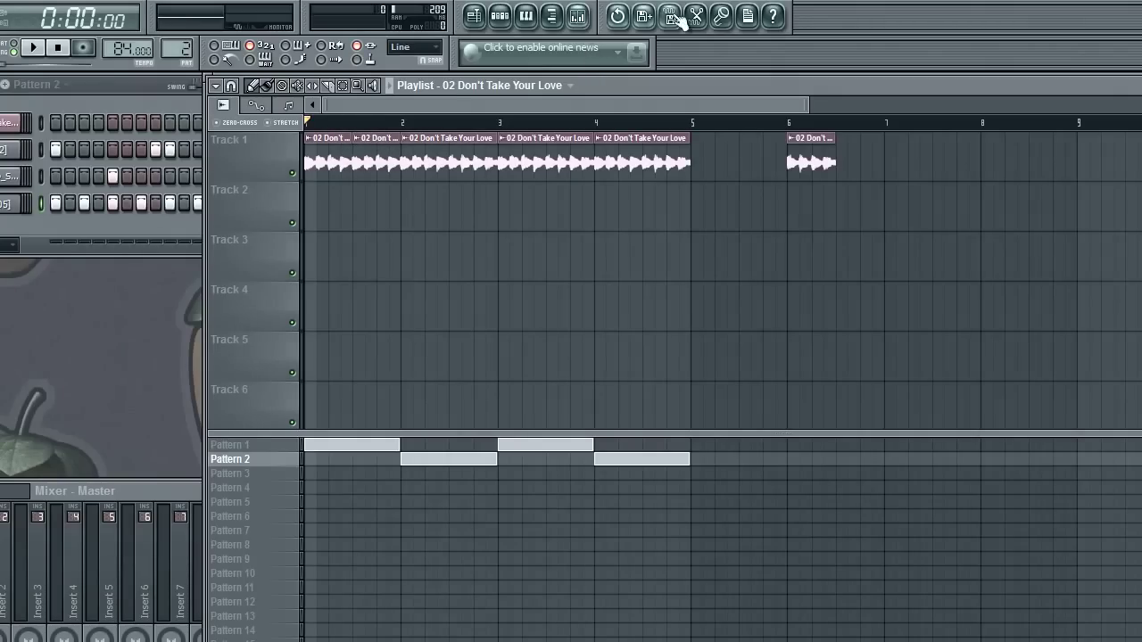
right_click(814, 154)
Step: Reopen the full sample in Edison, select the section following the current loop from 3:688, and play it
click(675, 25)
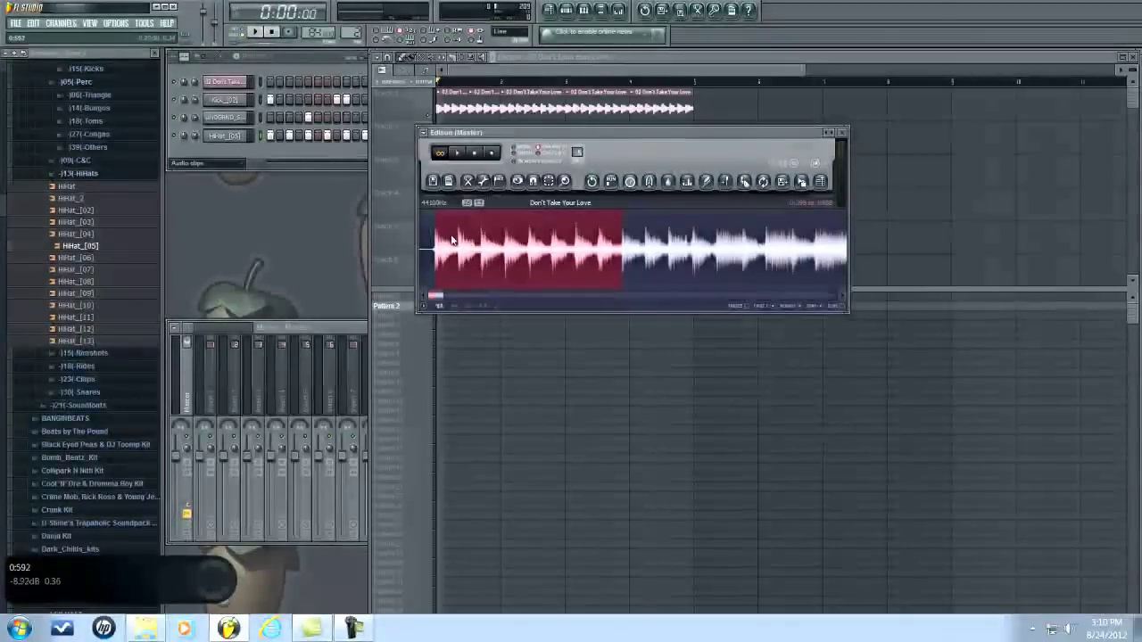
drag(622, 250, 802, 214)
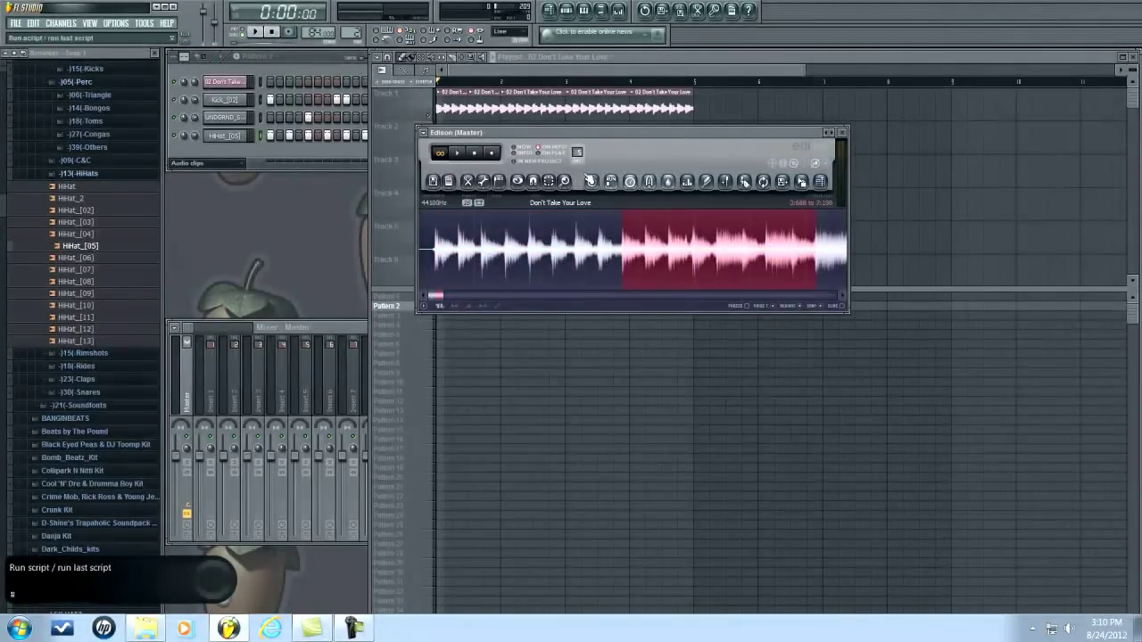
click(457, 153)
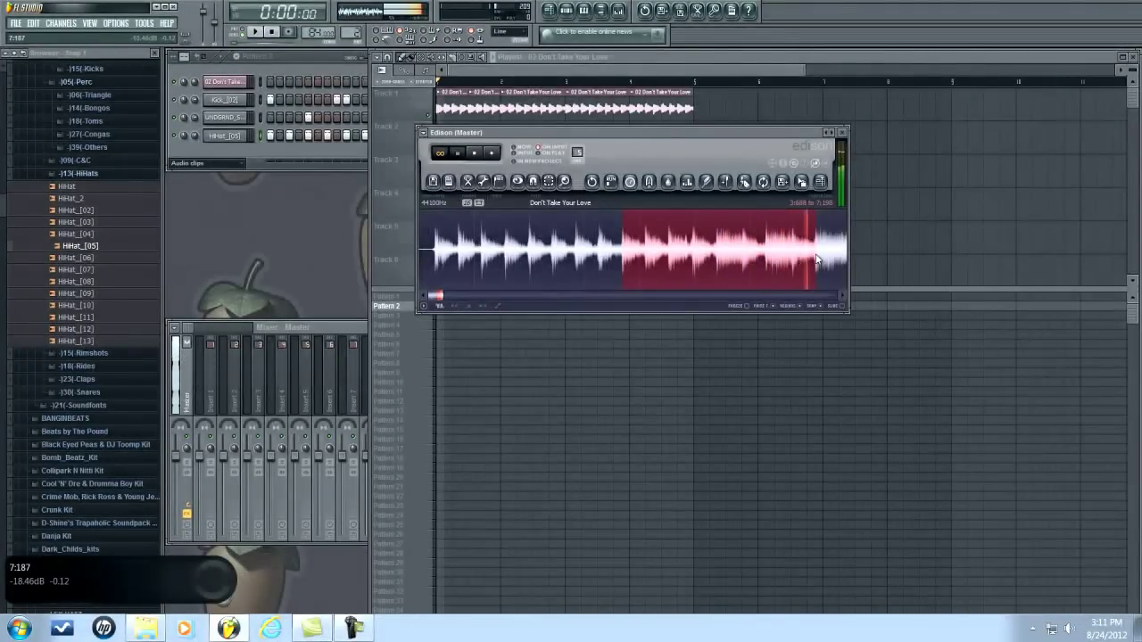
Step: Fine-tune the end of the Edison selection to 7:188, just before the next attack in the waveform
scroll(818, 256, up, 2)
scroll(817, 254, up, 3)
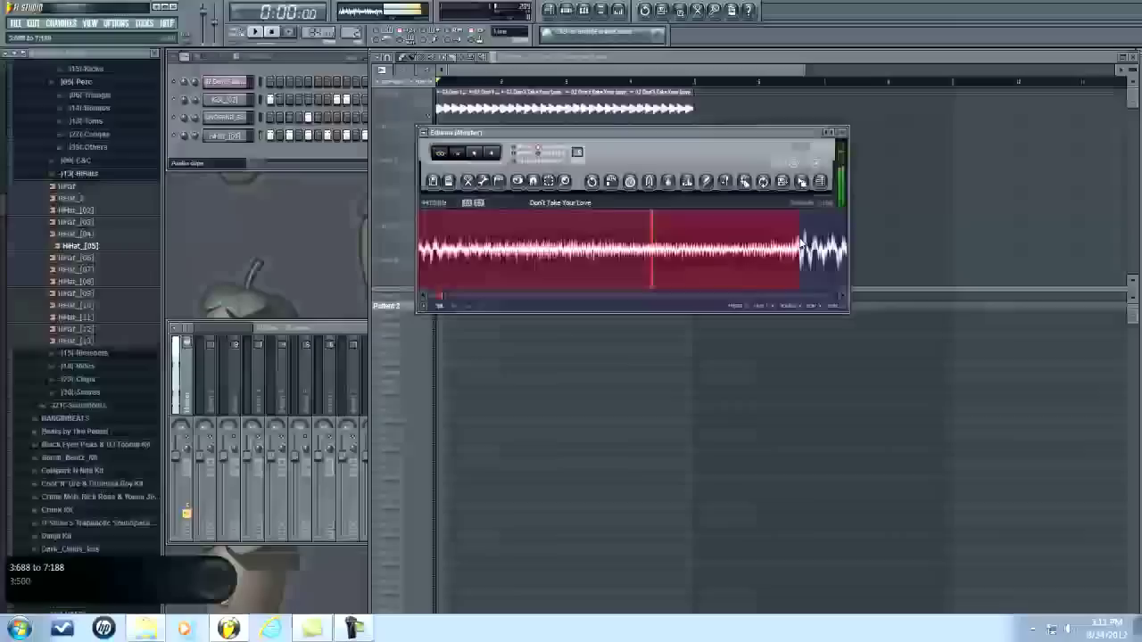
scroll(798, 237, up, 3)
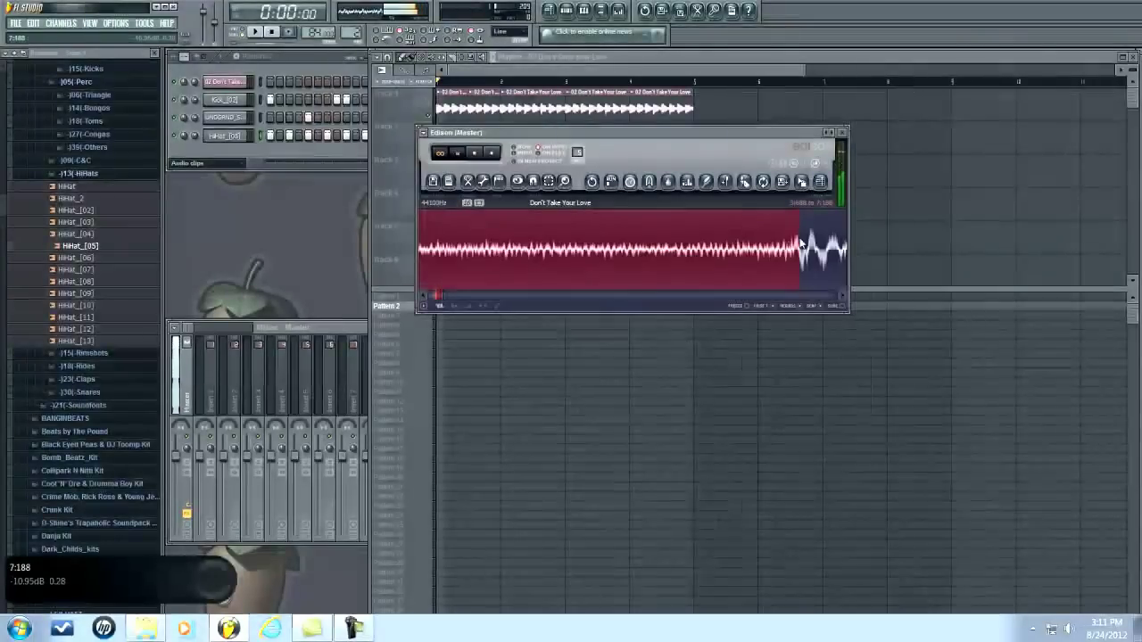
scroll(808, 223, up, 4)
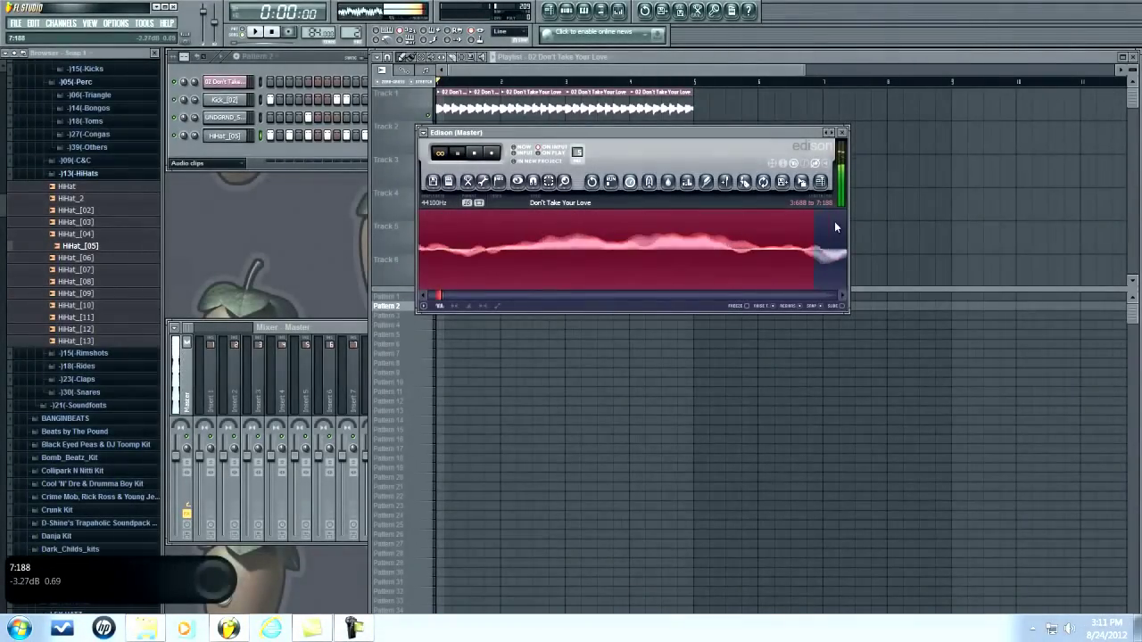
scroll(776, 216, down, 3)
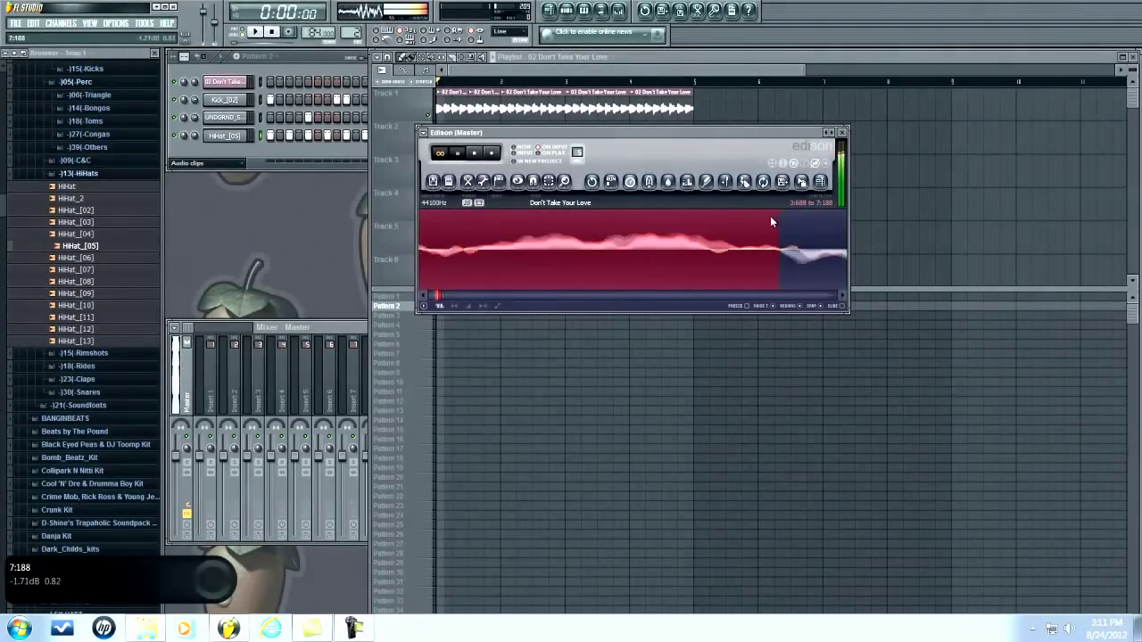
scroll(662, 261, down, 5)
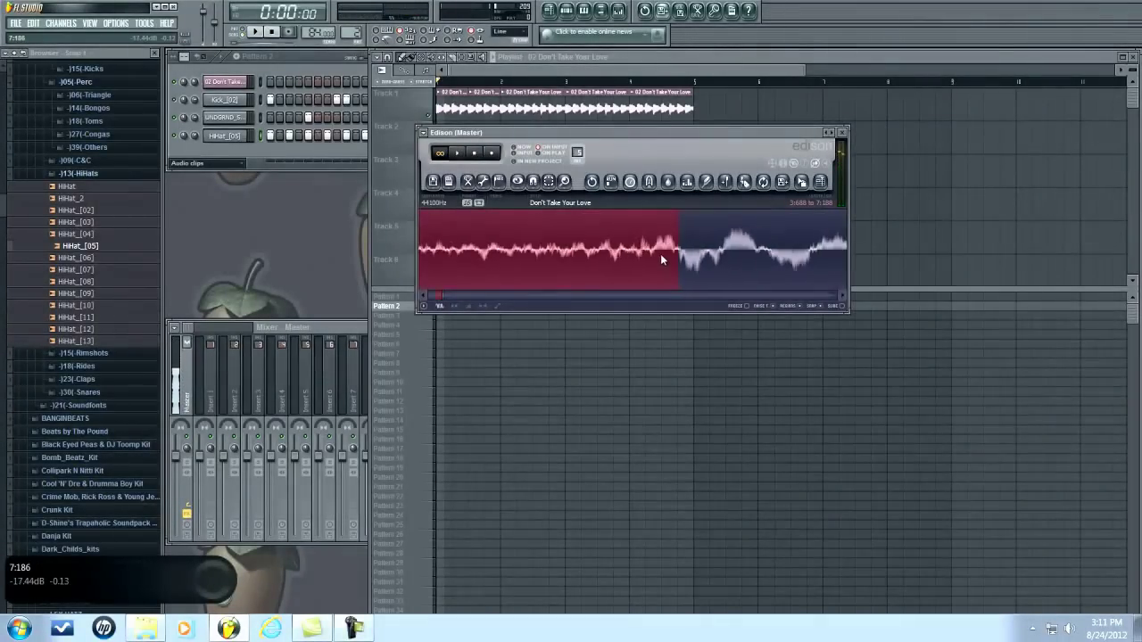
scroll(662, 263, down, 2)
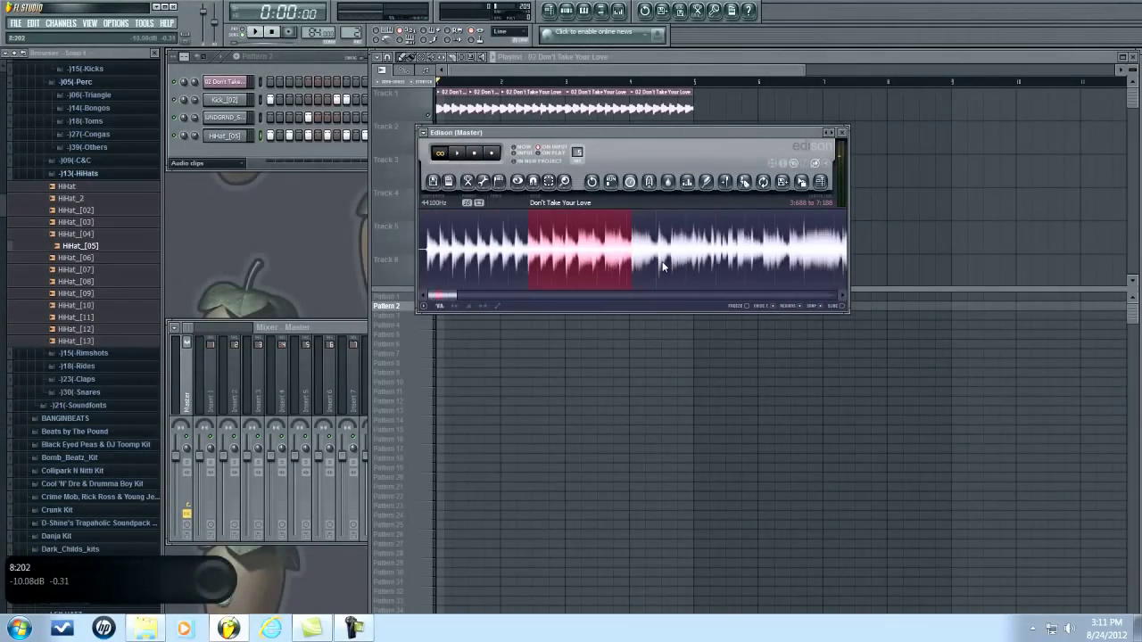
Step: Place the Edison selection on Track 1 at bar 5 and time-stretch it to one bar using the Tonal mode
drag(802, 182, 701, 111)
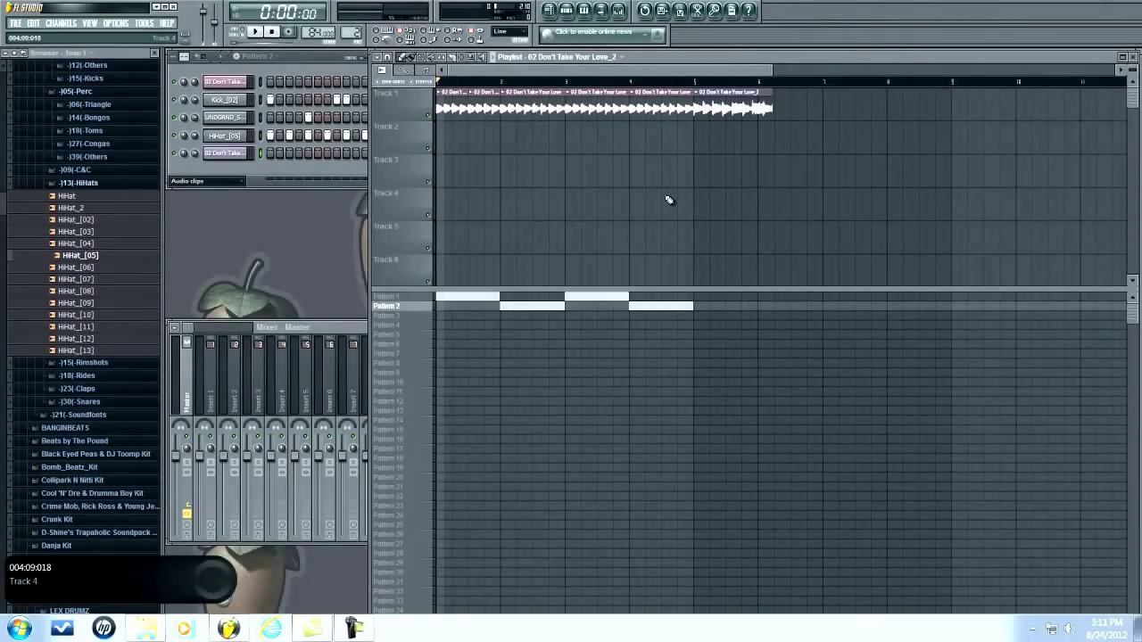
click(236, 155)
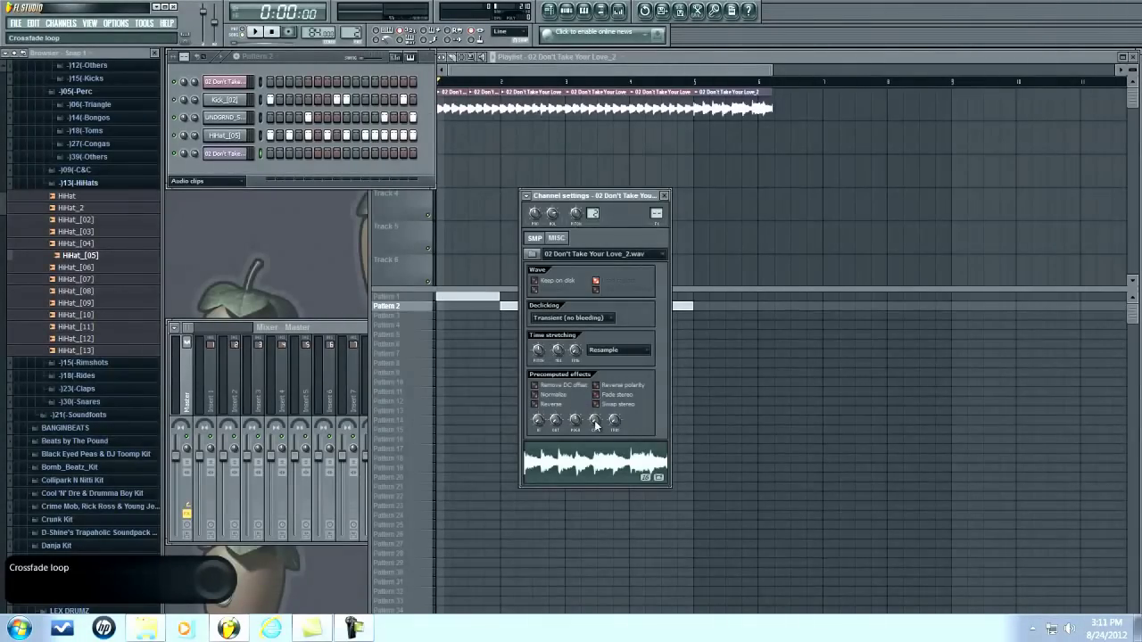
click(614, 421)
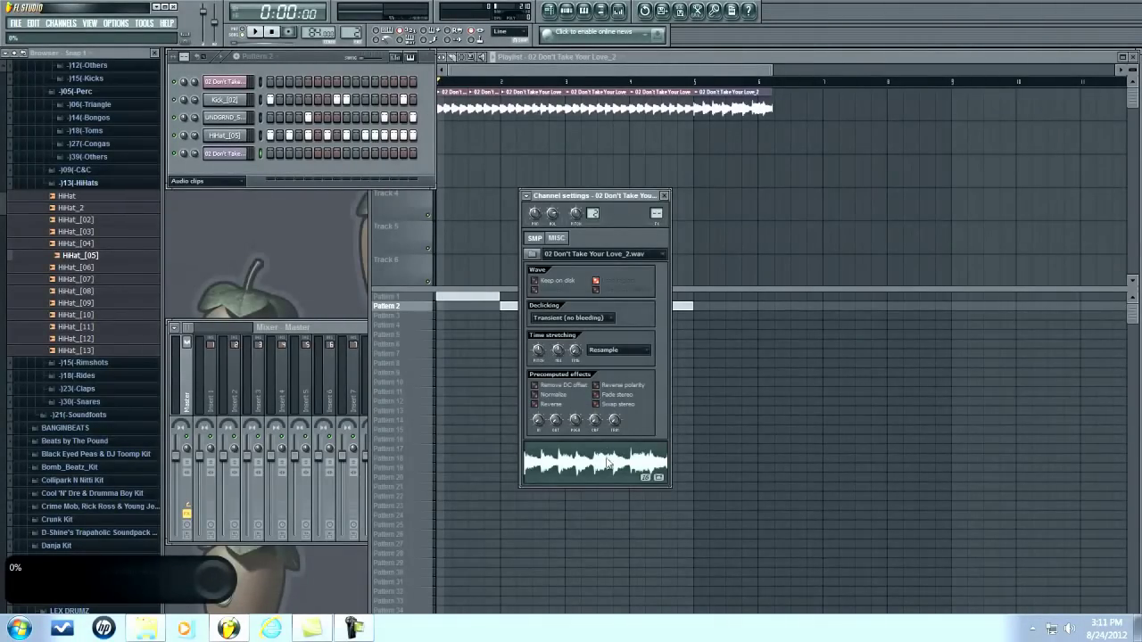
click(614, 350)
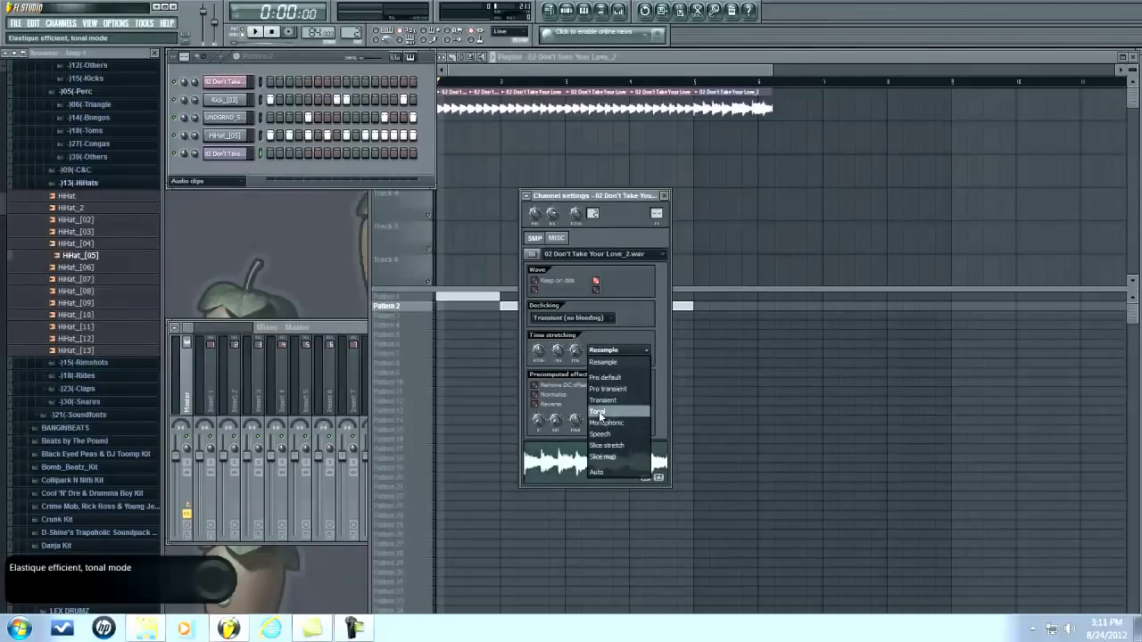
click(608, 409)
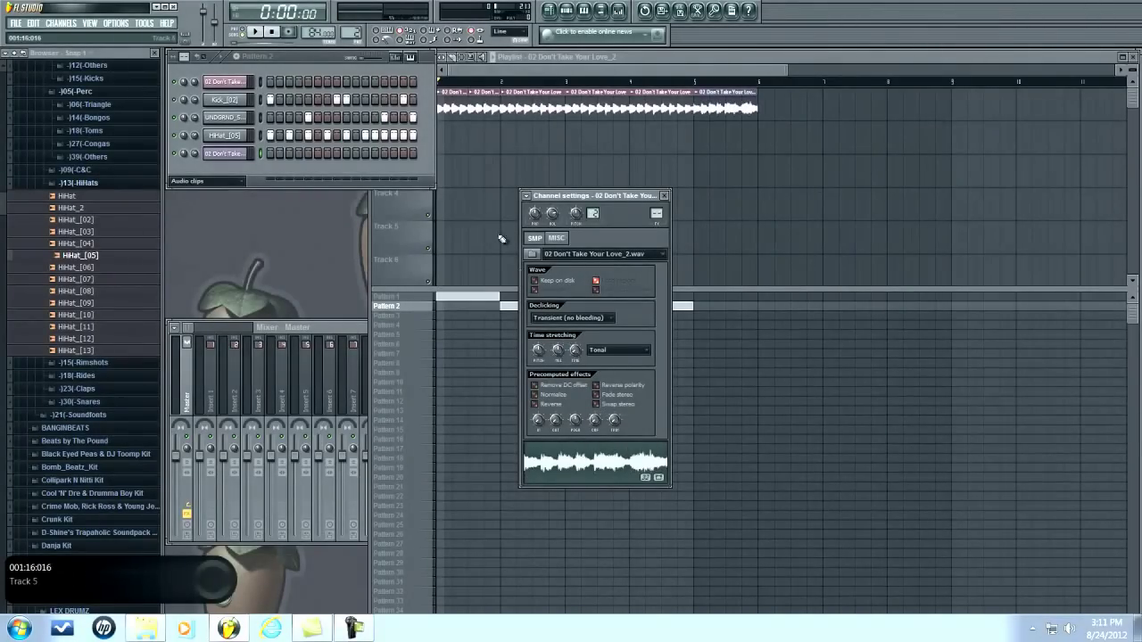
Step: Adjust the new sample channel's volume to about 73% and play the playlist from the end of bar 4
click(685, 82)
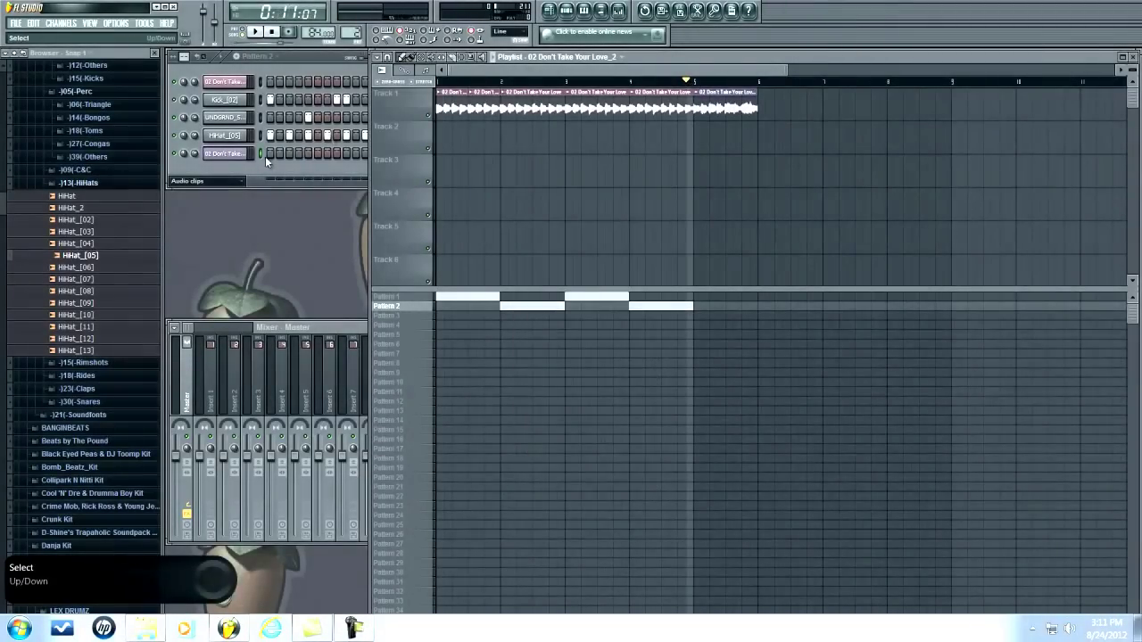
click(202, 156)
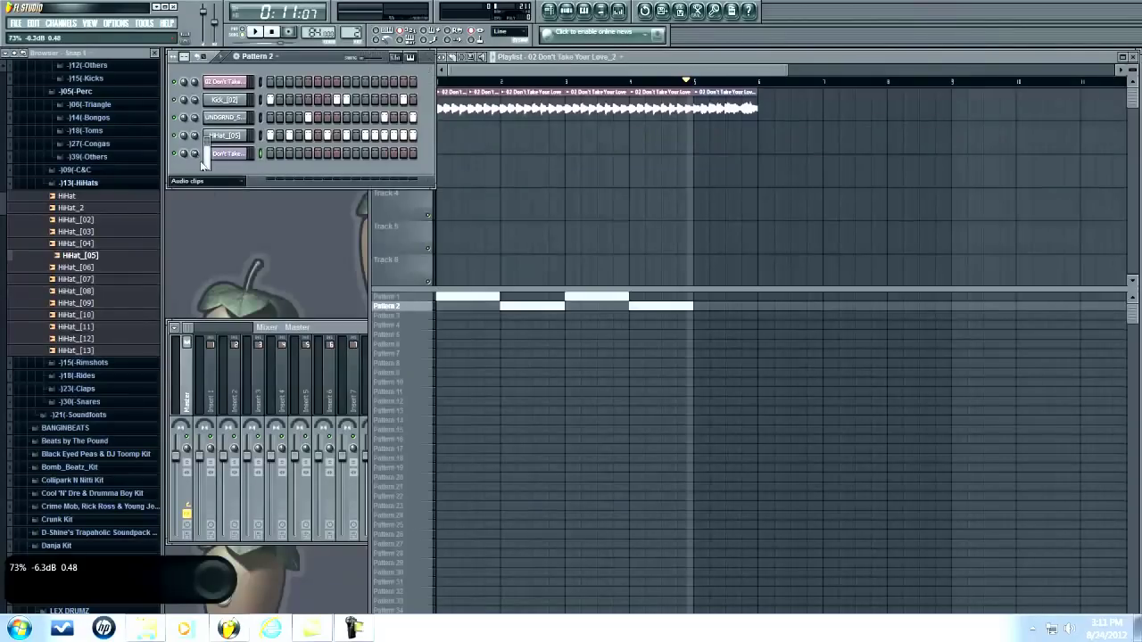
click(254, 32)
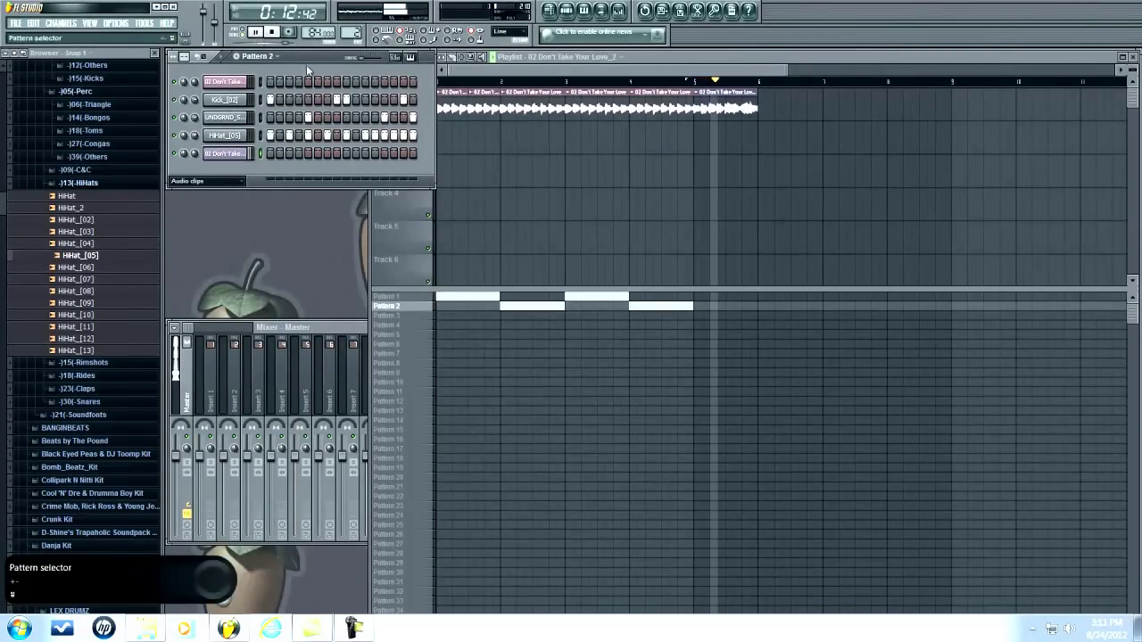
Step: Add Pattern 1 at bar 5 under the new sample and play the transition from the last part of bar 4
click(696, 296)
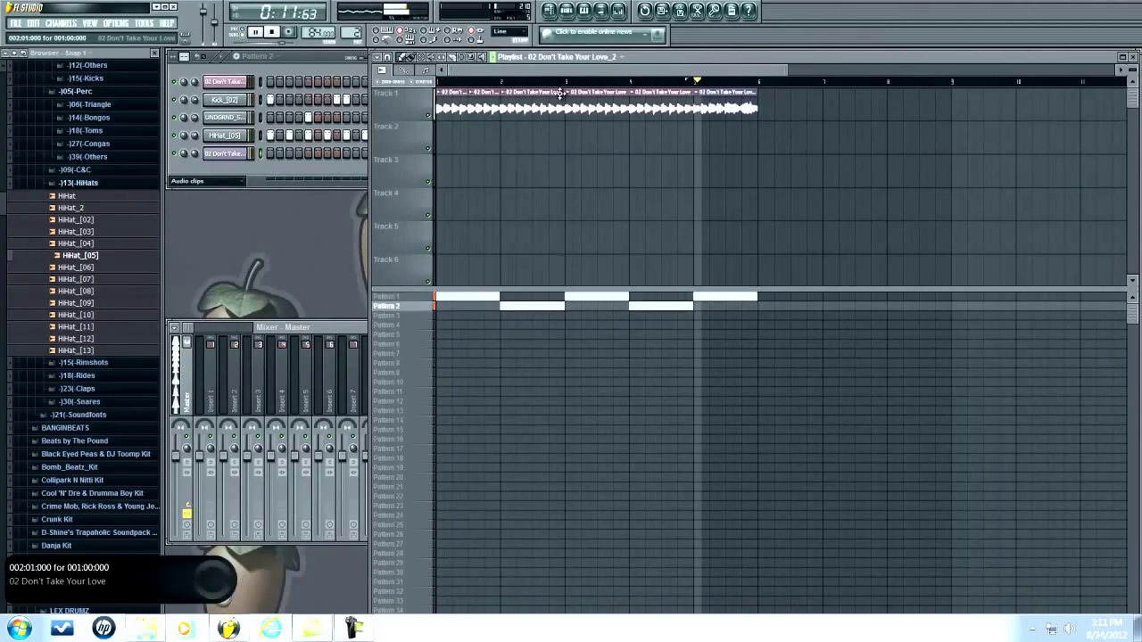
click(676, 82)
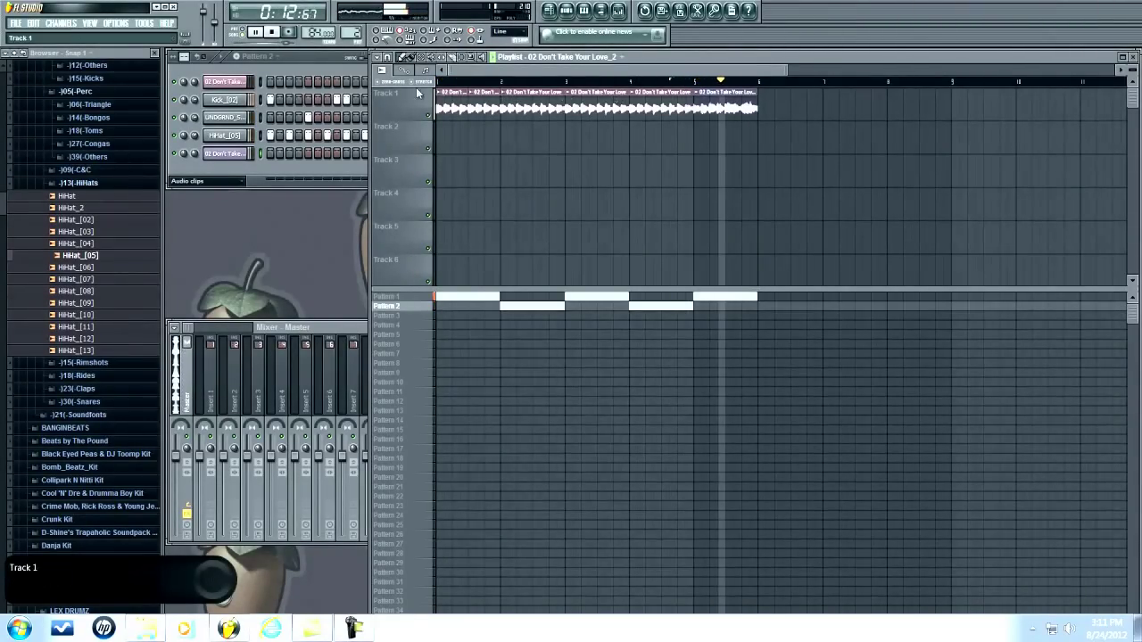
click(275, 33)
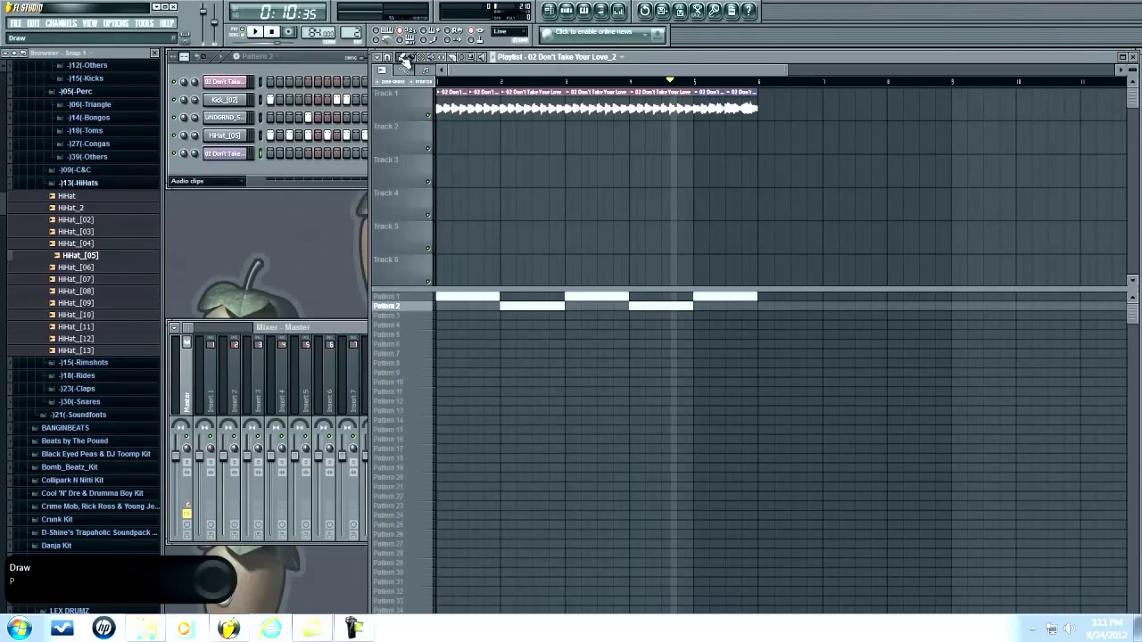
Step: Move the first half of bar 5's split clip aside to bar 8, replace it with a copy of the second half, and play the result
drag(710, 92, 920, 94)
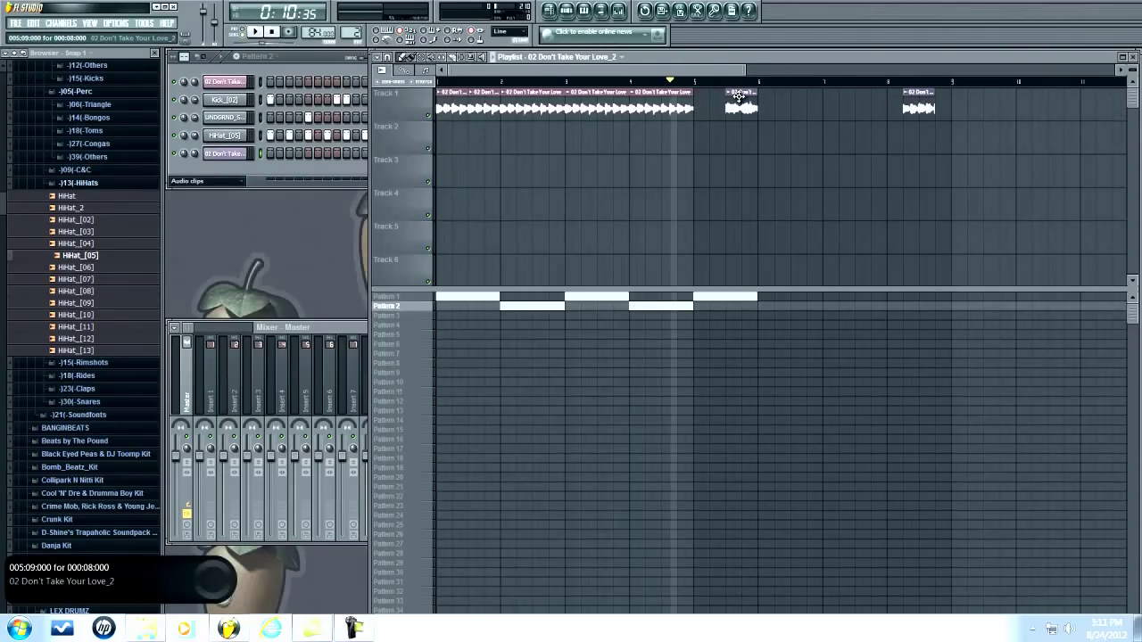
drag(737, 96, 706, 96)
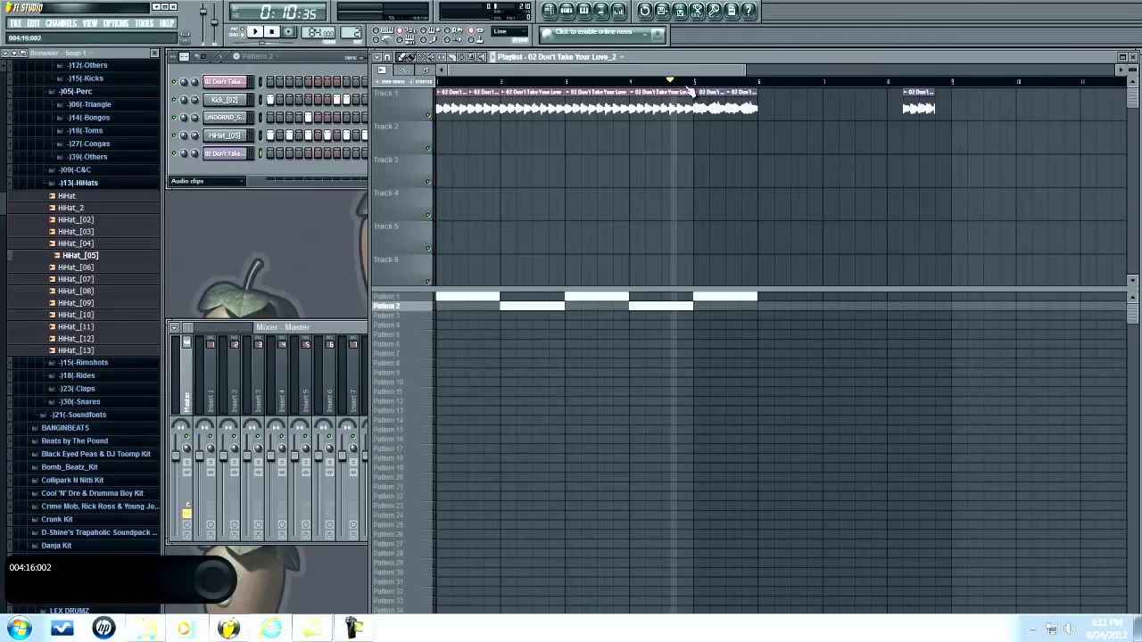
click(259, 31)
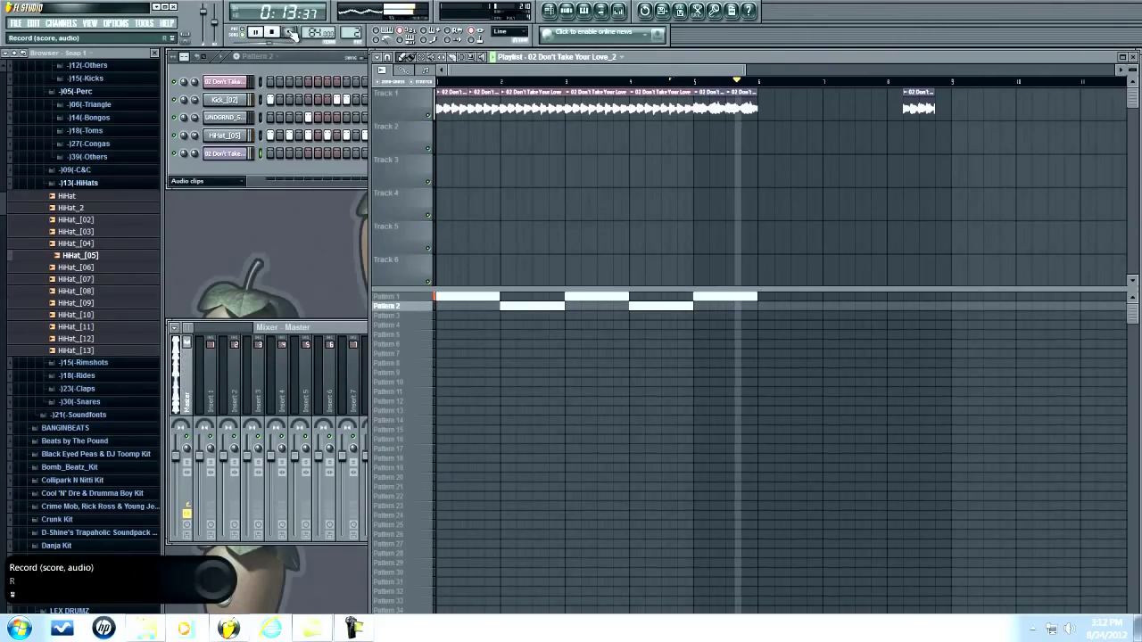
click(272, 32)
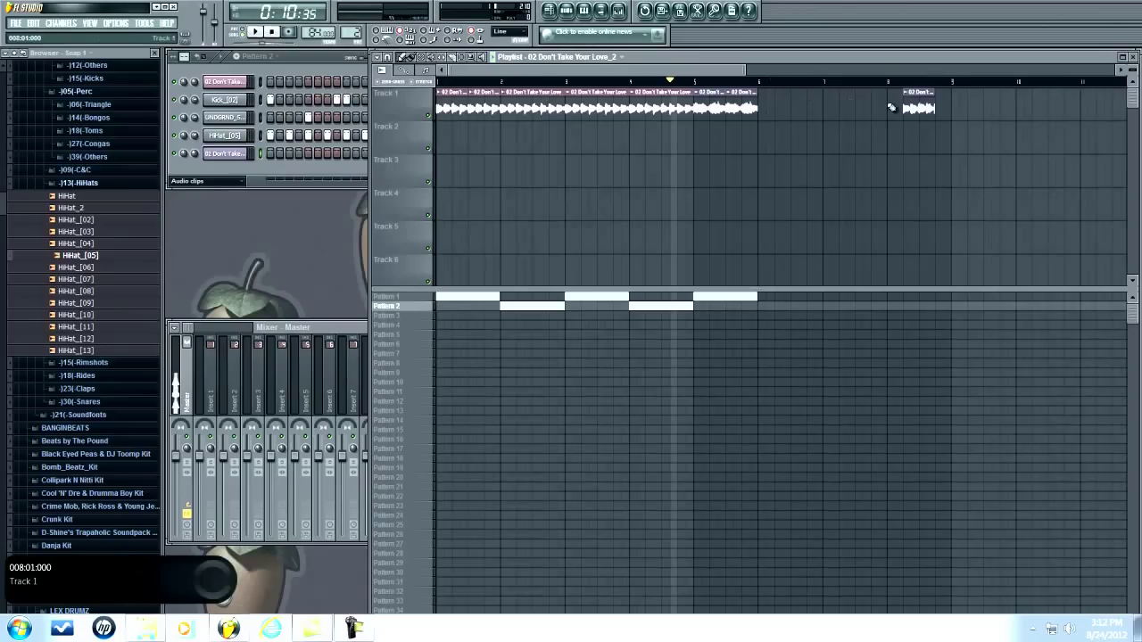
Step: Delete the spare half clip at bar 8 on Track 1
scroll(919, 104, right, 1)
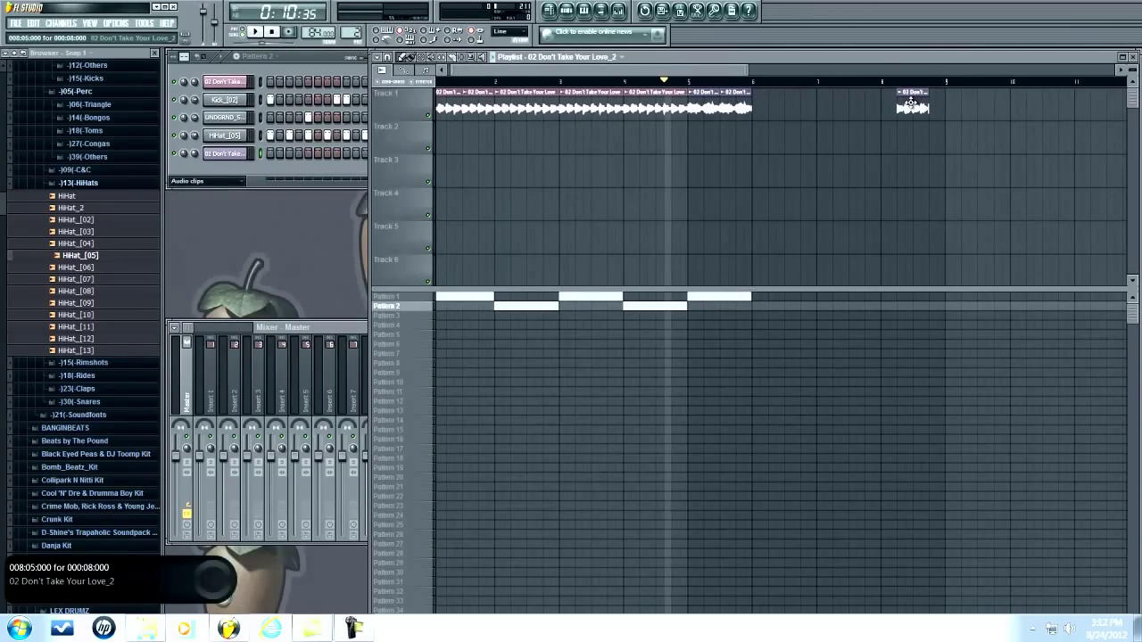
right_click(911, 104)
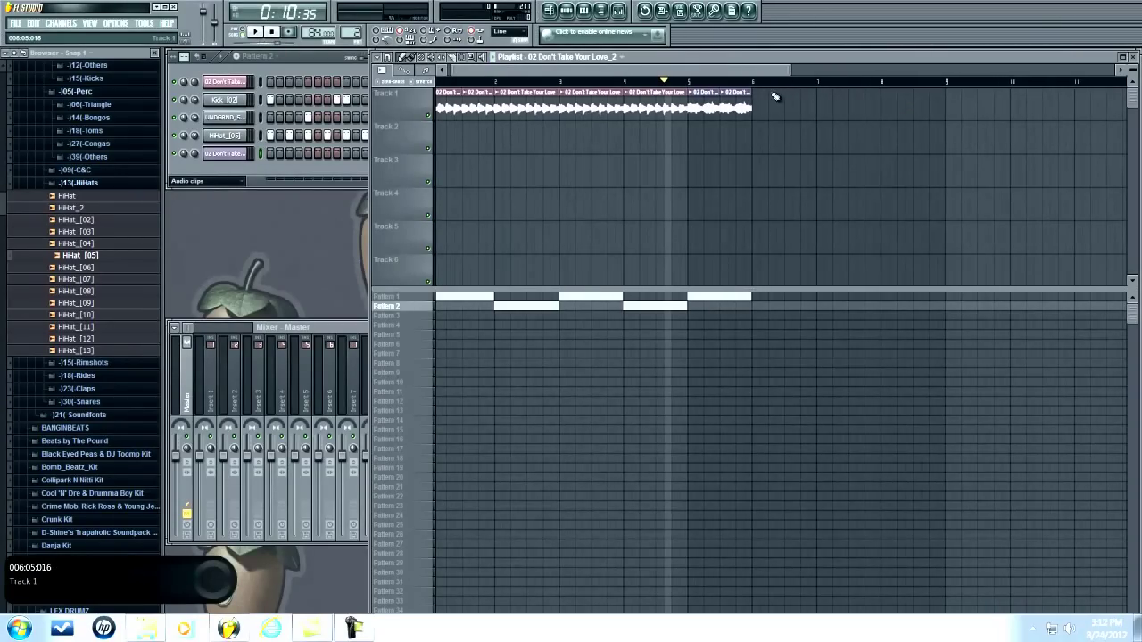
scroll(606, 73, up, 1)
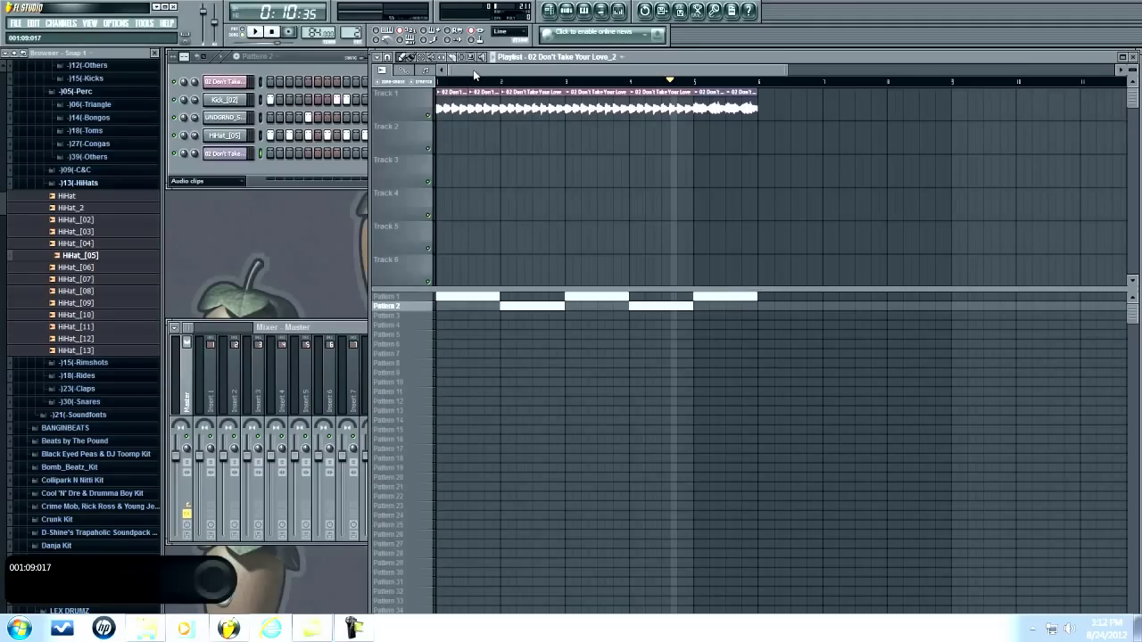
scroll(482, 83, down, 2)
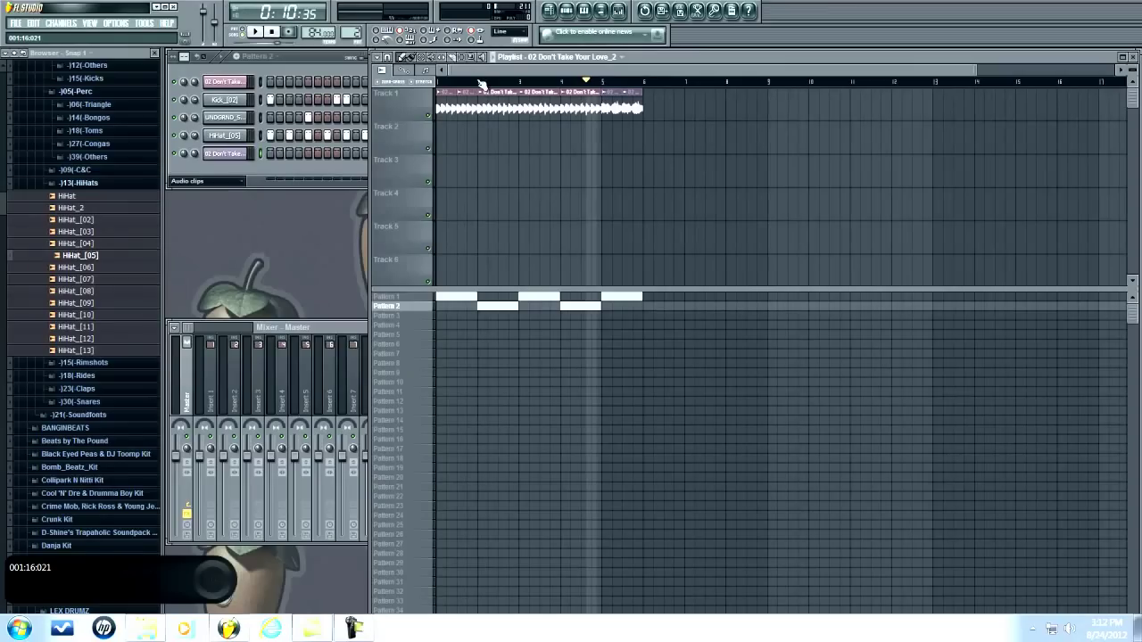